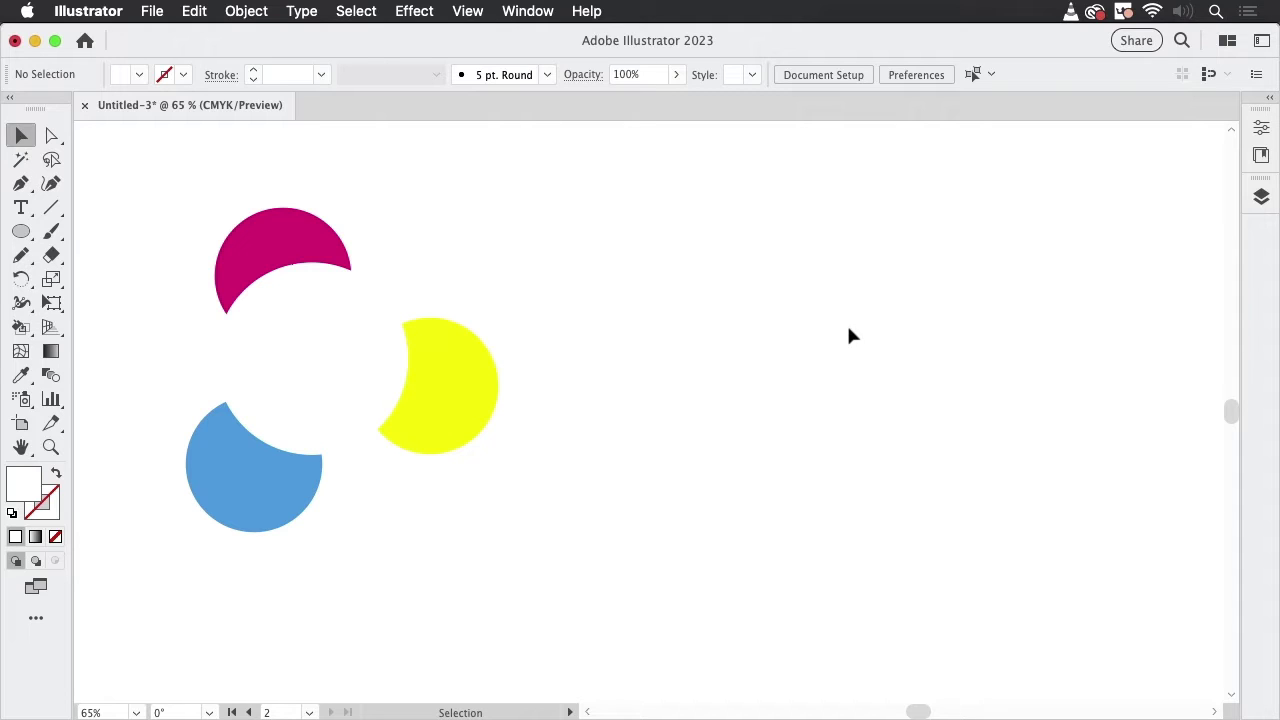
Try a freeform gradient on the white circle, then undo it
left_click(363, 364)
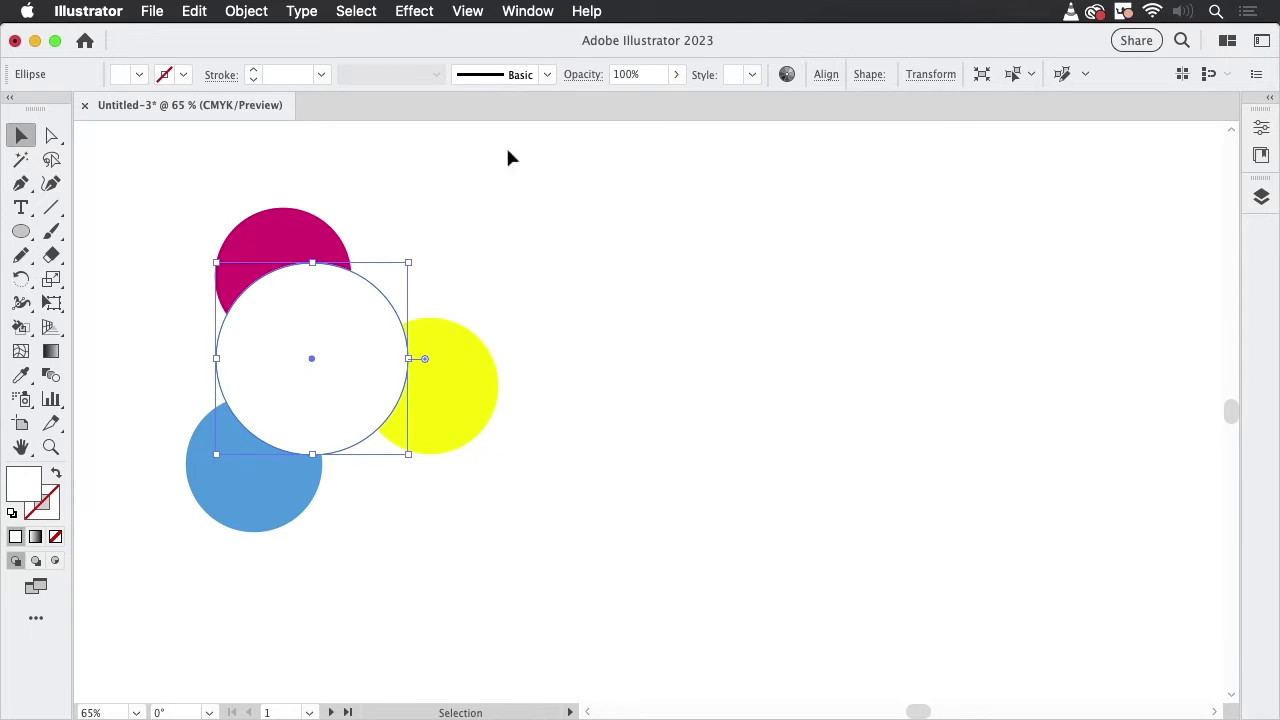
left_click(52, 352)
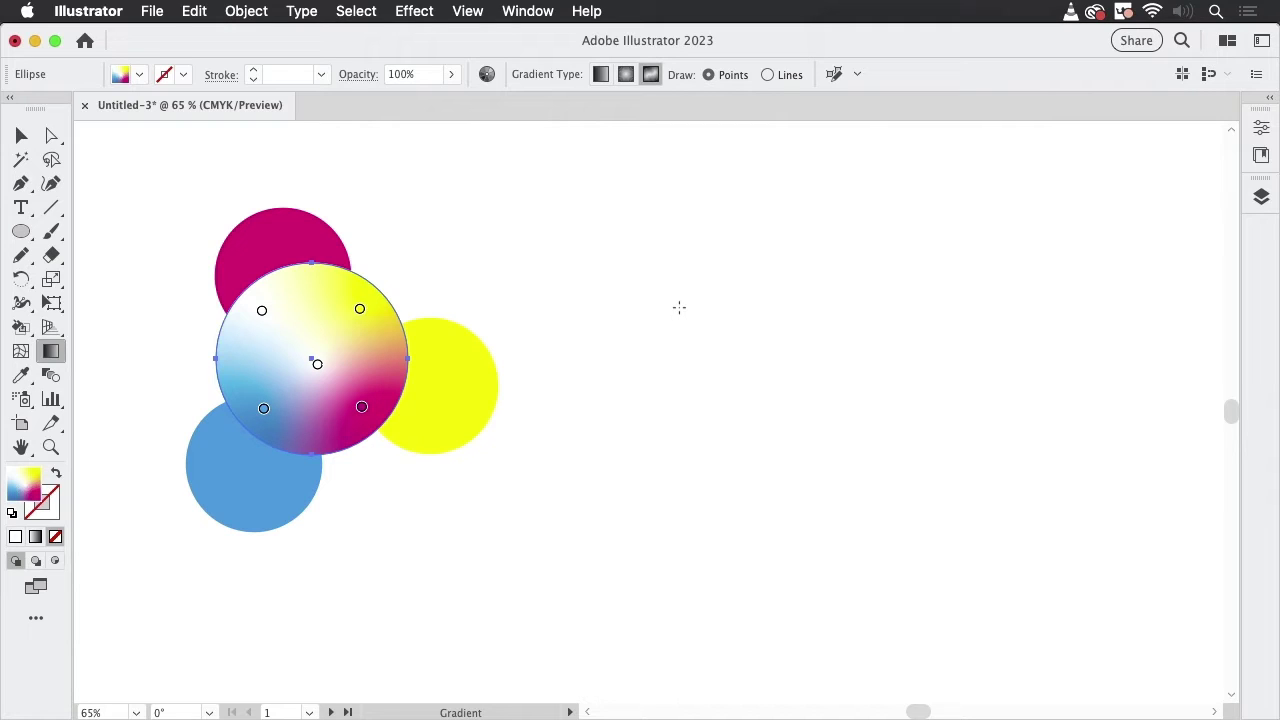
key("super+z")
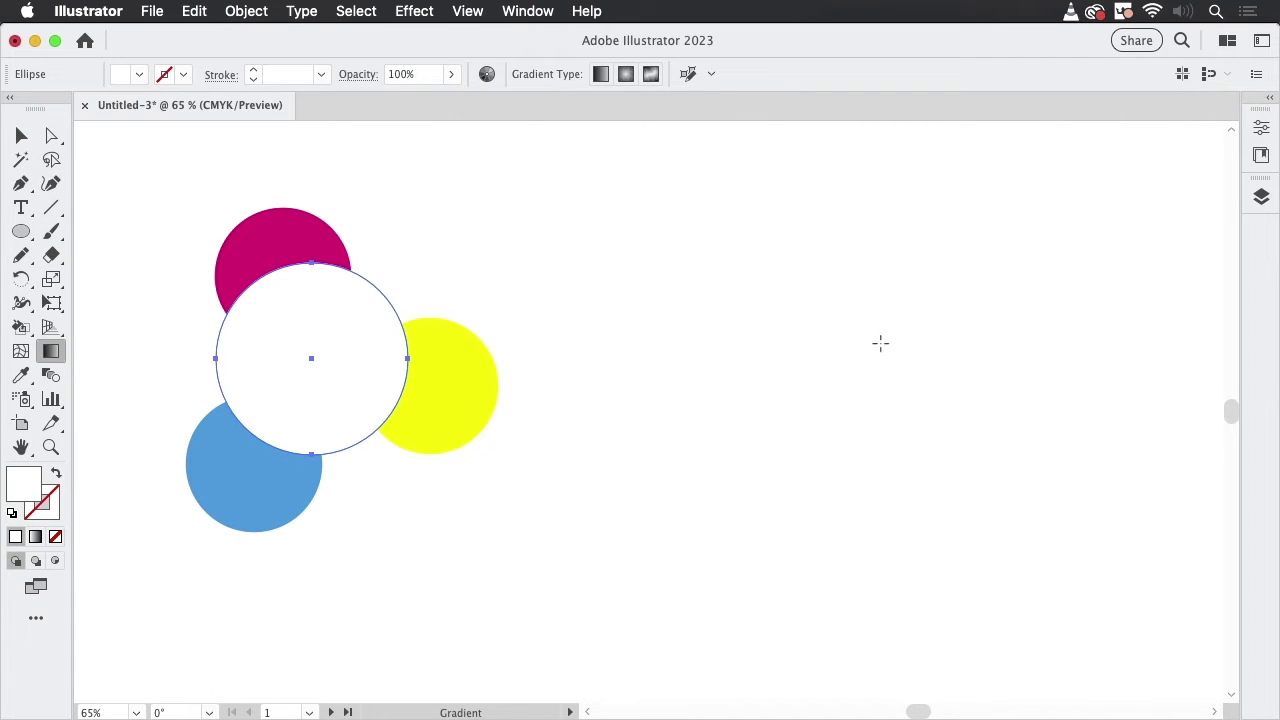
Select only the left cluster's white circle and apply a freeform gradient to it
key("super+a")
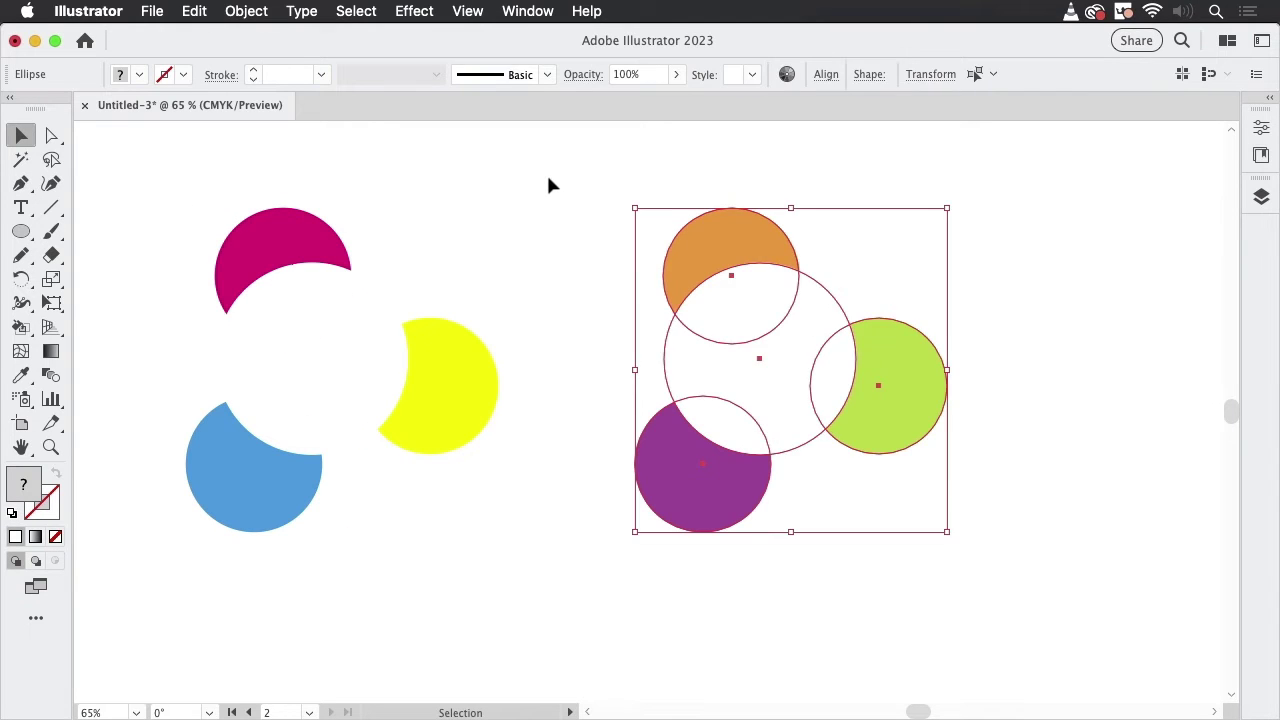
left_click(548, 185)
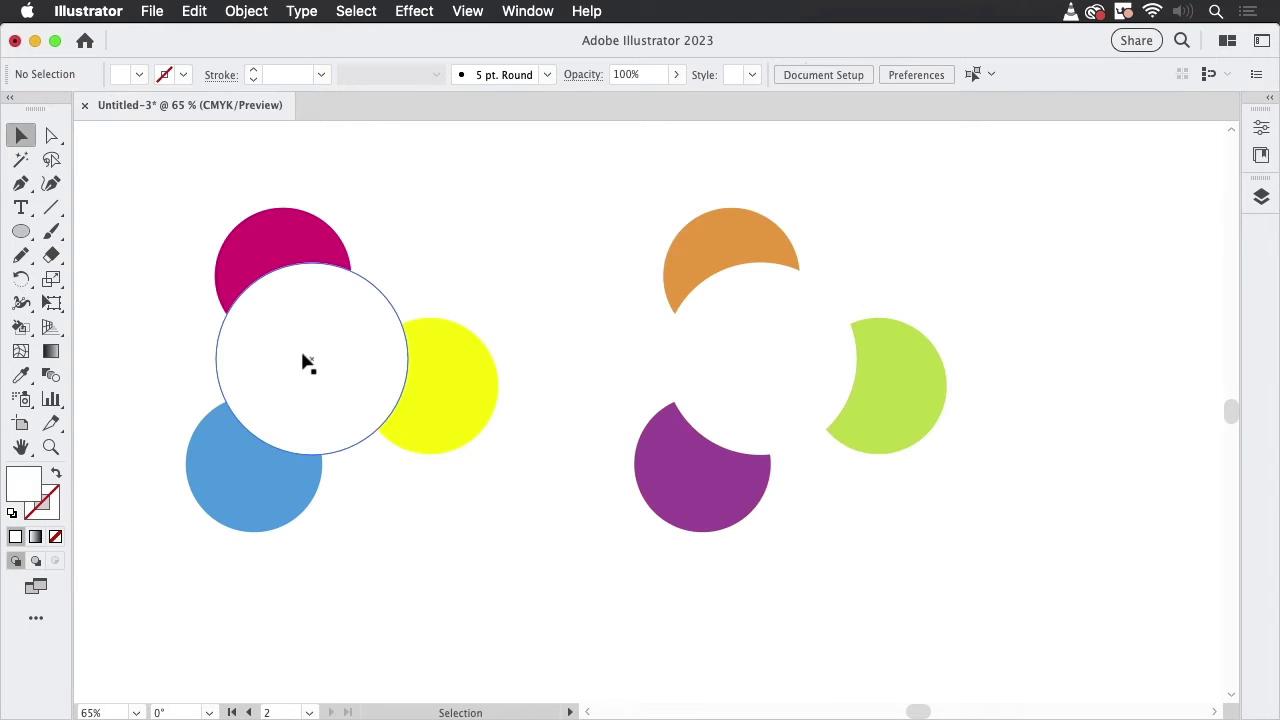
left_click(294, 380)
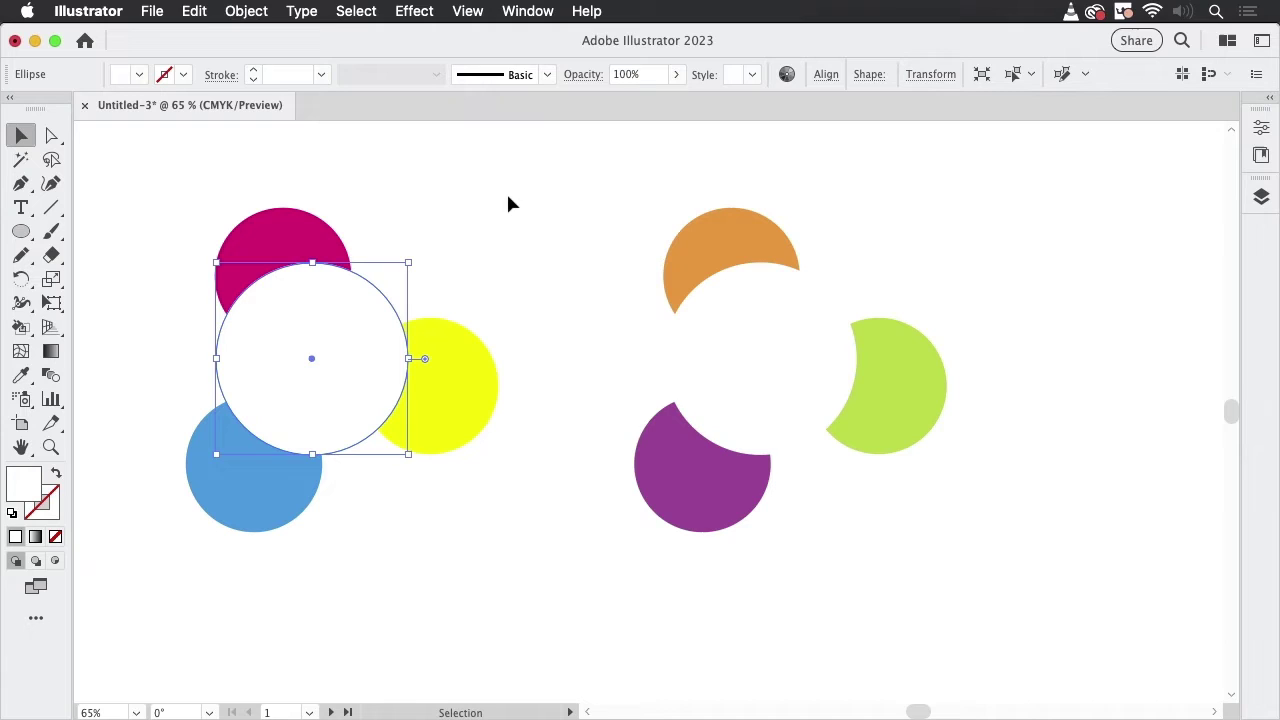
left_click(53, 351)
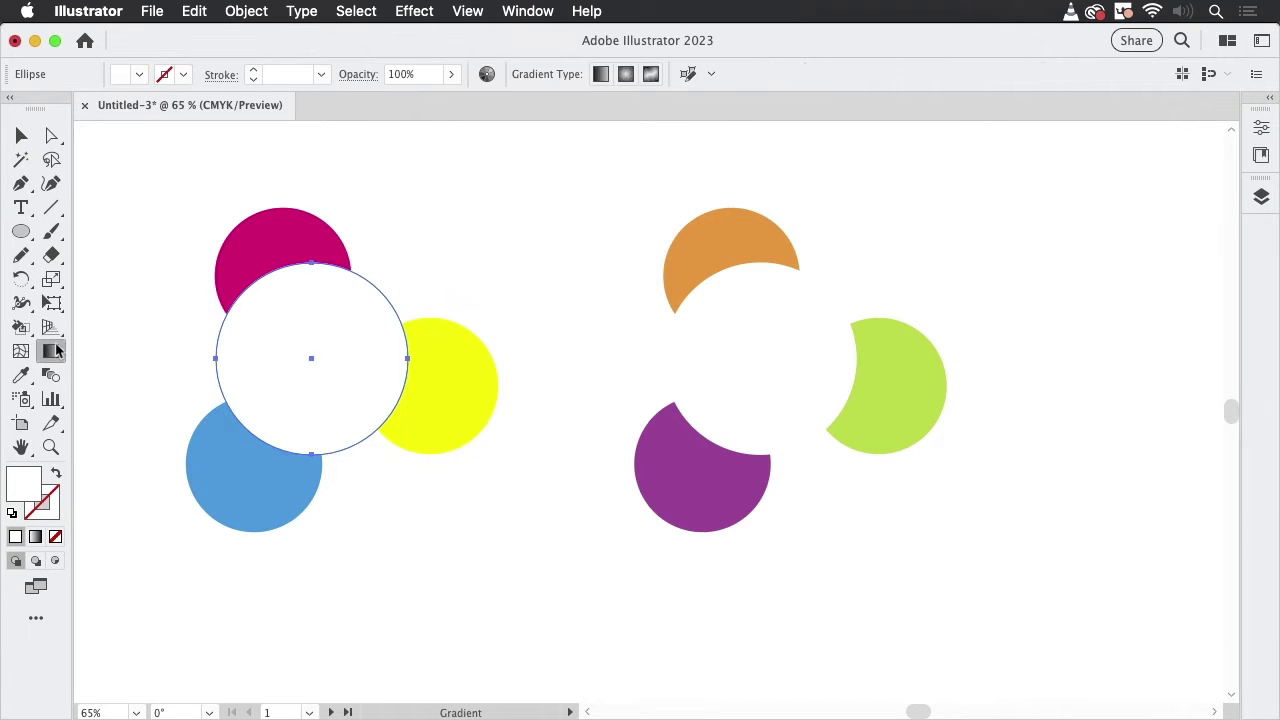
left_click(650, 76)
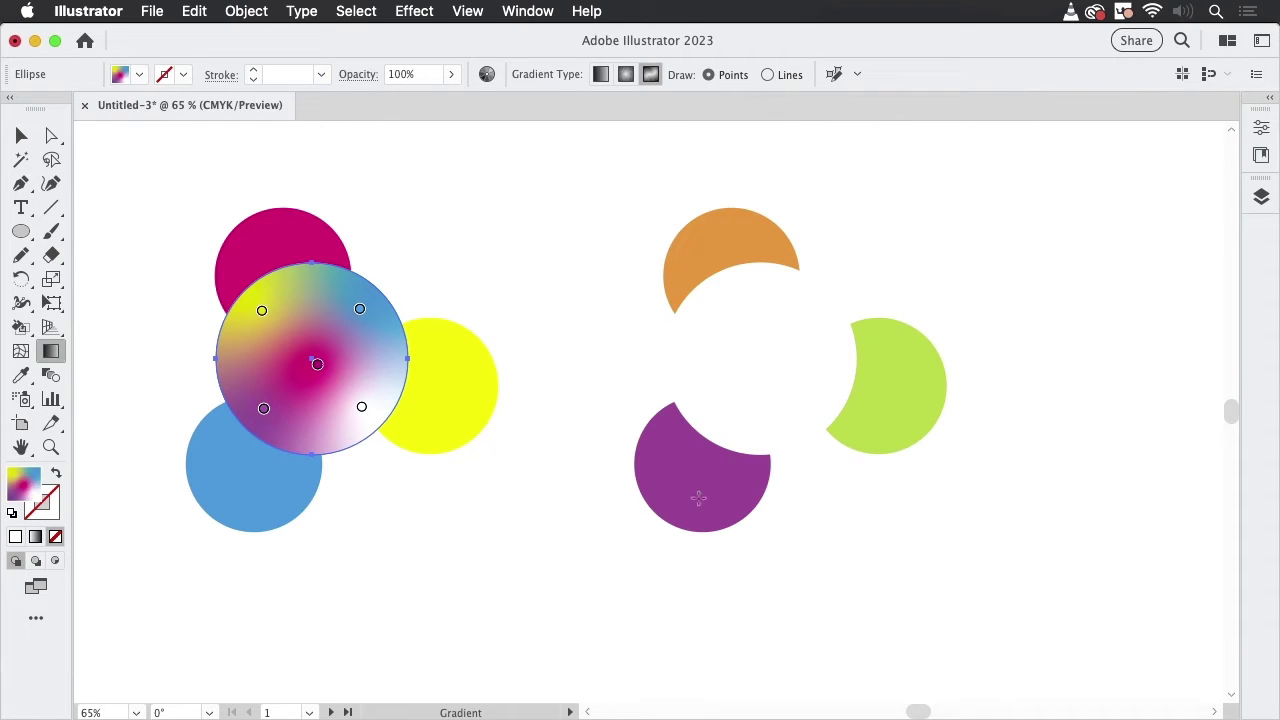
Select the right cluster's white centre circle and give it a magenta, blue, yellow and white freeform gradient
left_click(24, 136)
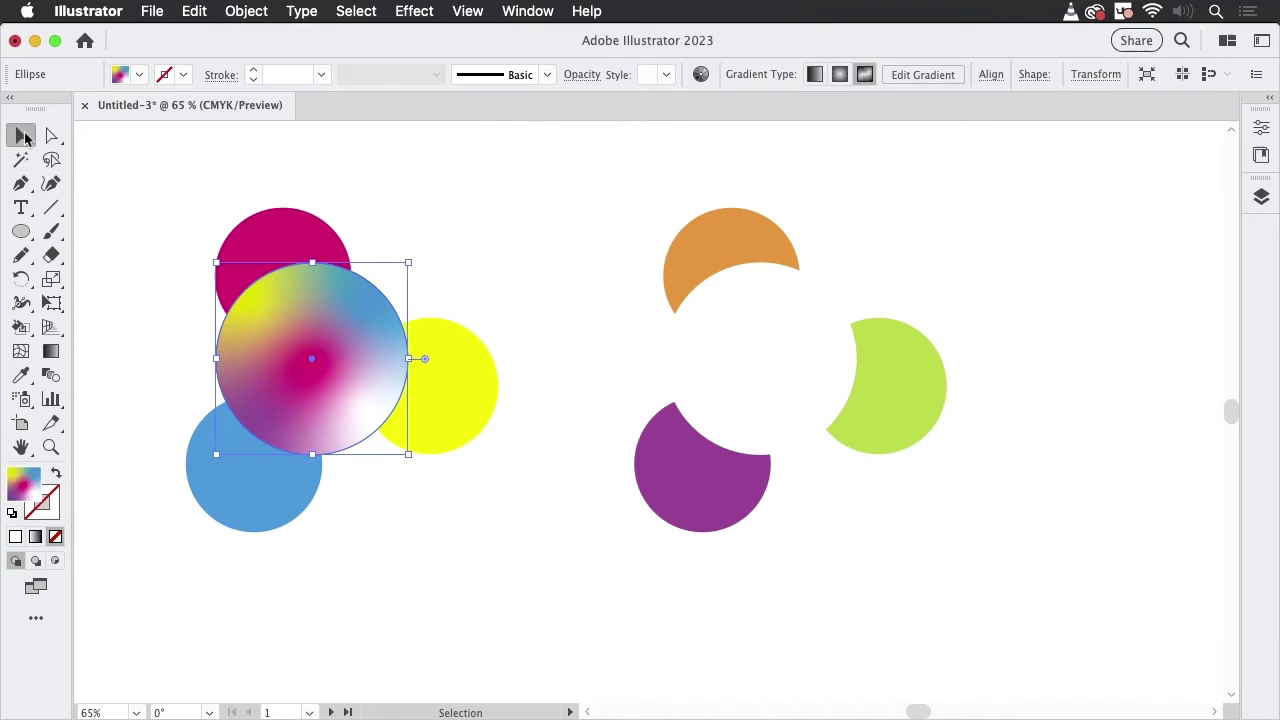
left_click(423, 149)
left_click(797, 344)
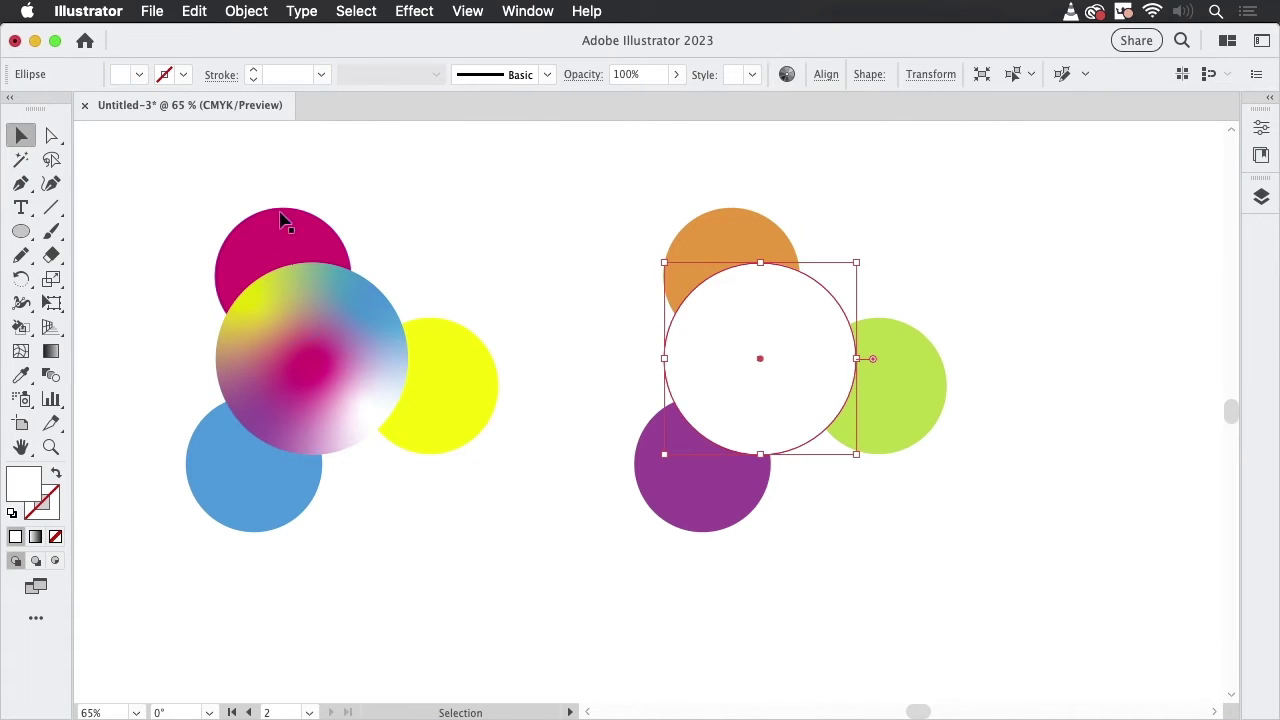
left_click(51, 351)
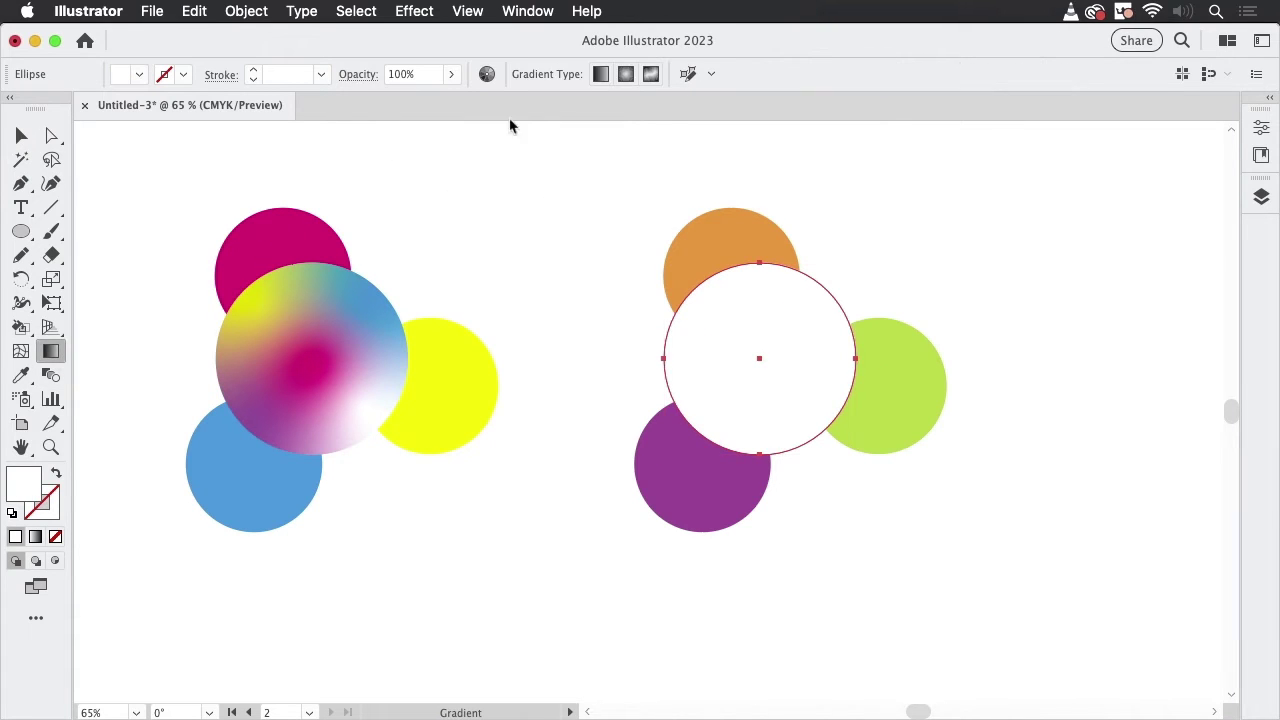
left_click(650, 75)
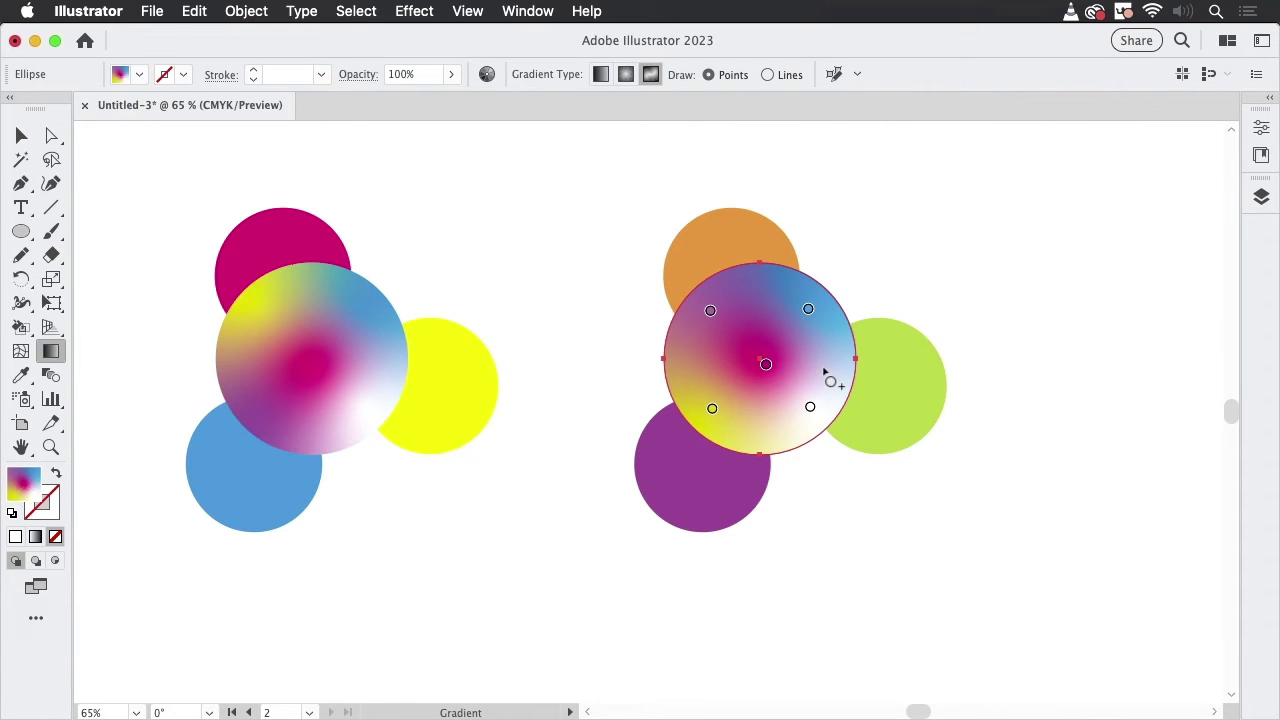
Undo the right circle's gradient and fill it with CMYK Yellow instead
key("super+z")
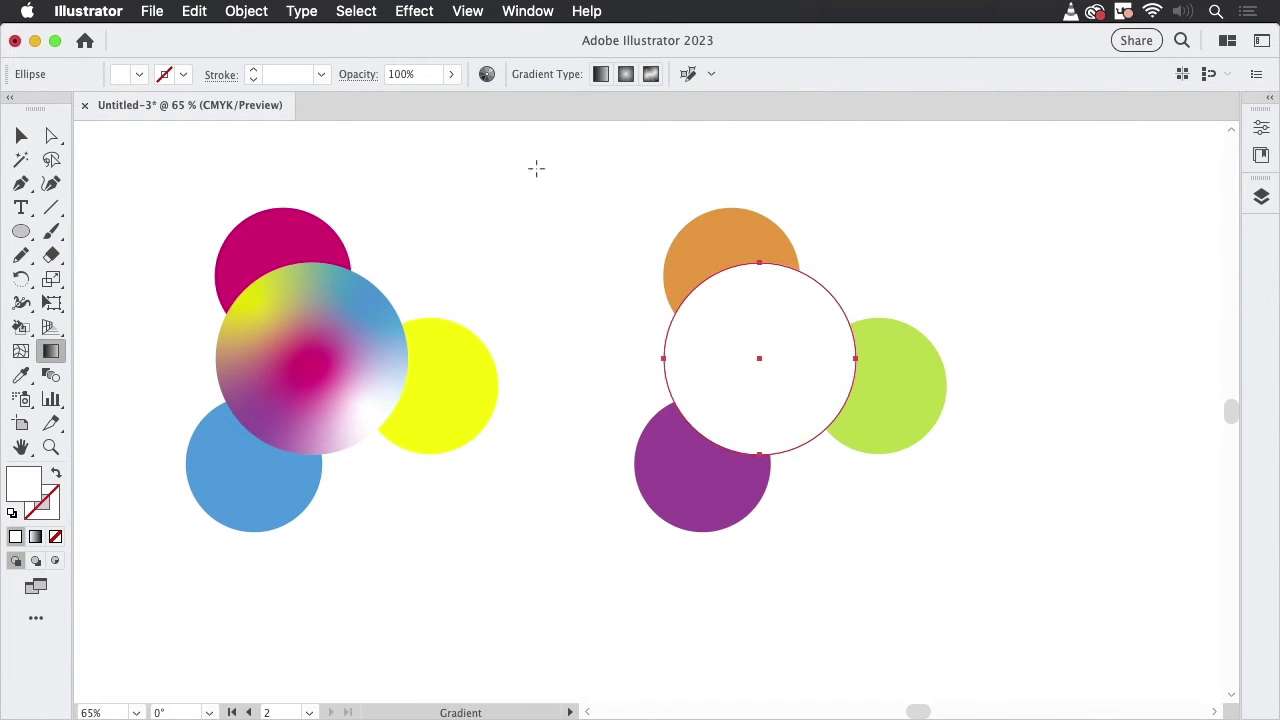
left_click(21, 135)
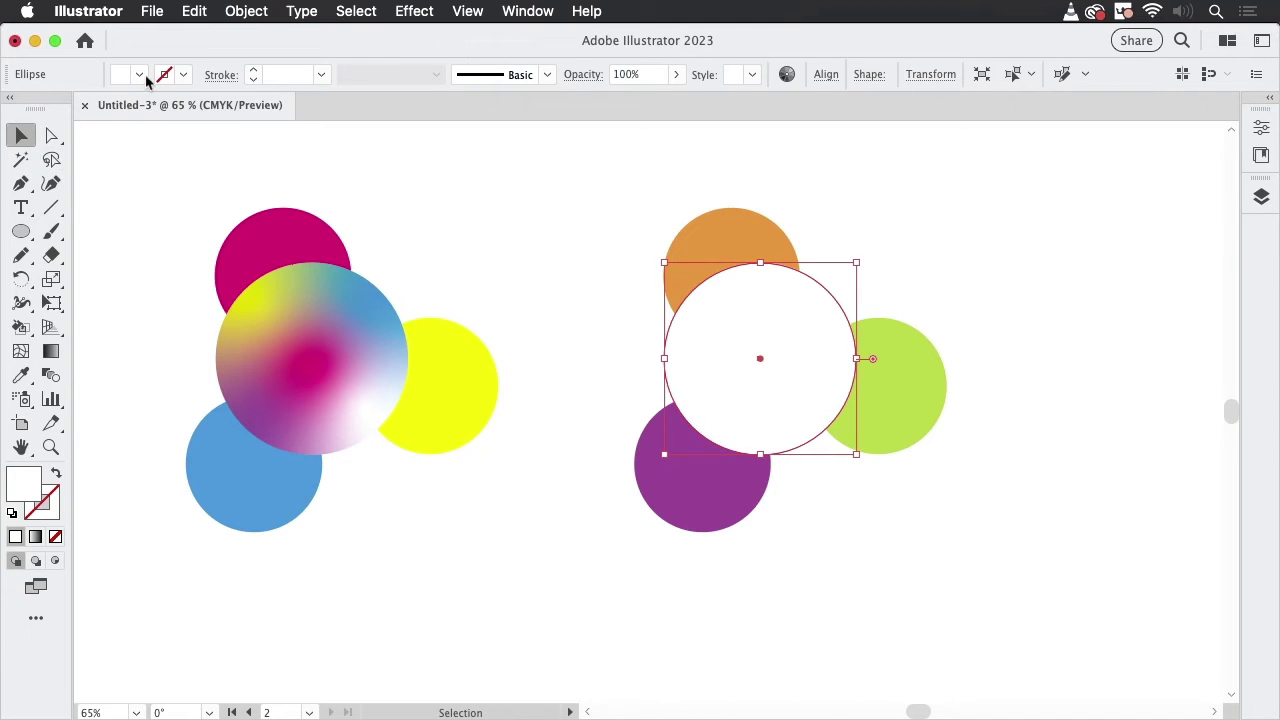
left_click(140, 75)
left_click(82, 109)
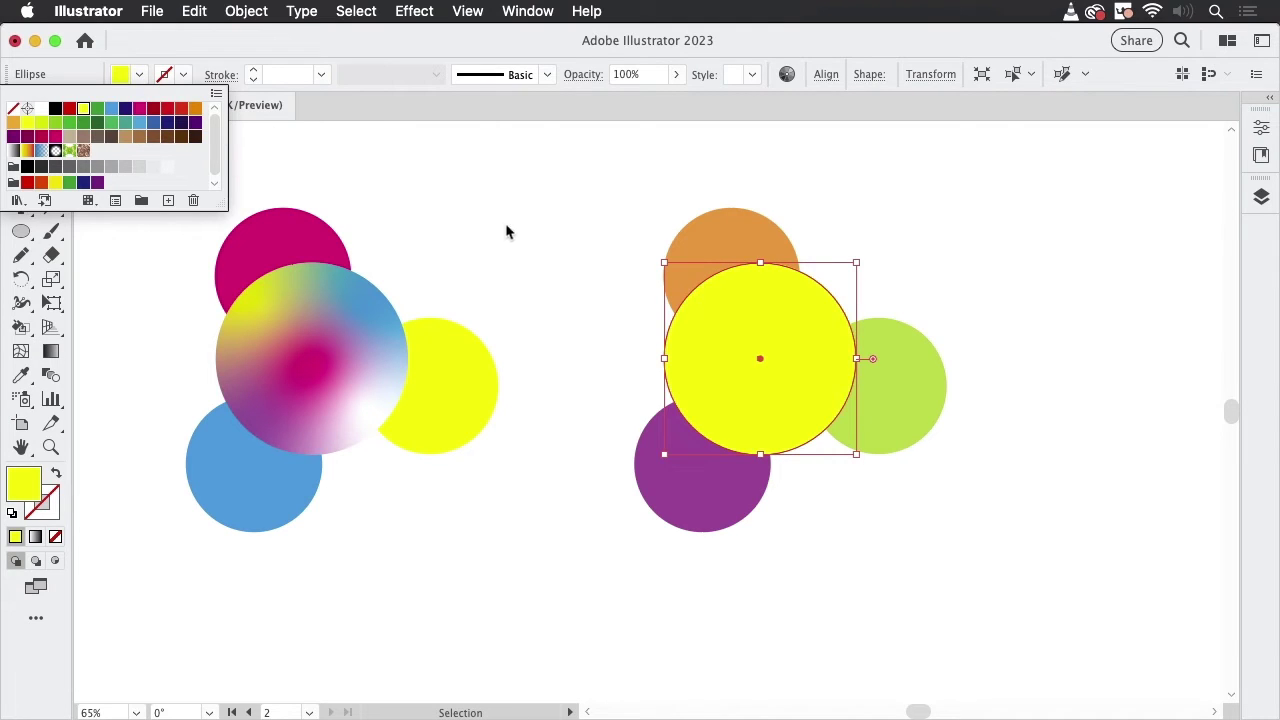
left_click(548, 225)
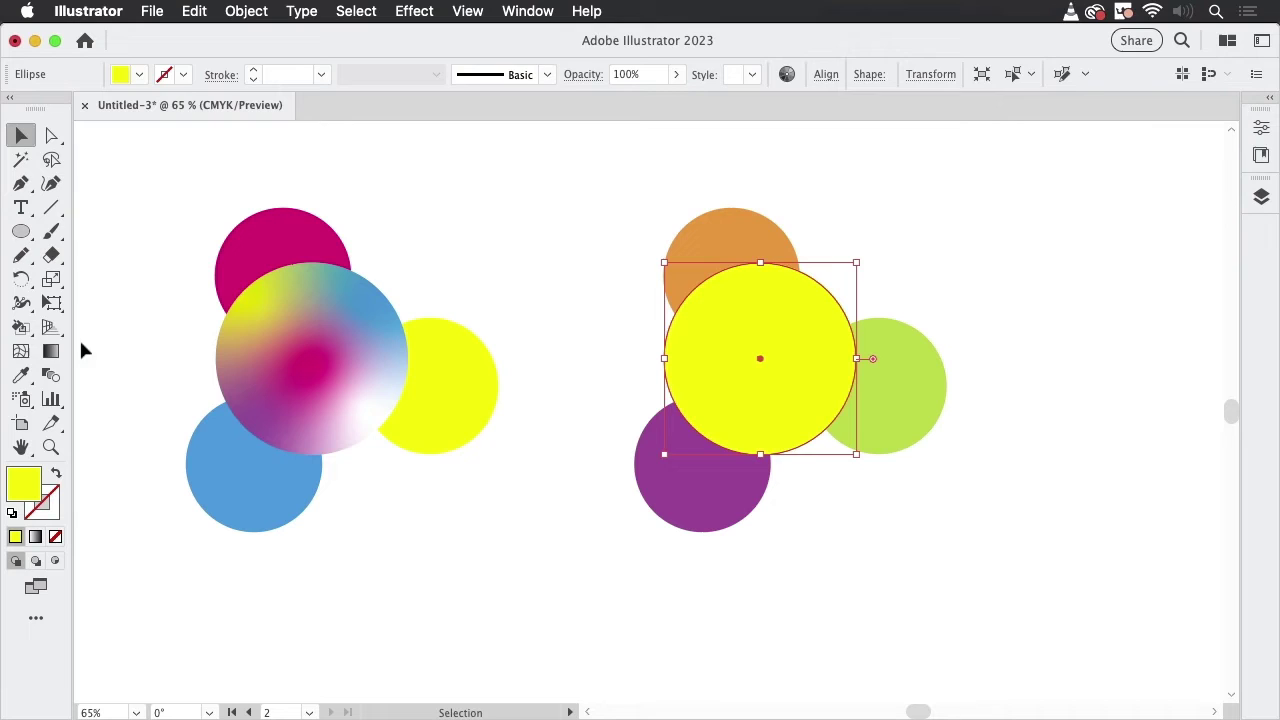
Apply a blue, magenta, yellow and white freeform gradient to the yellow circle, then deselect it
left_click(51, 351)
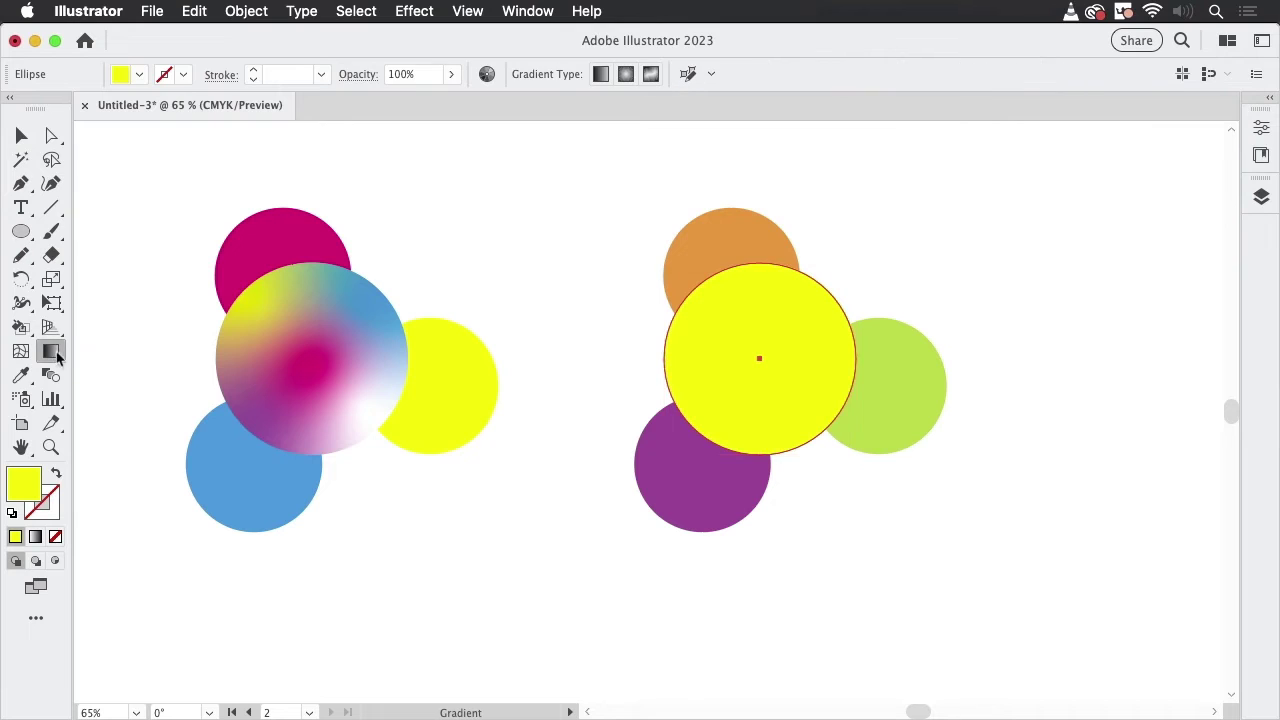
left_click(650, 76)
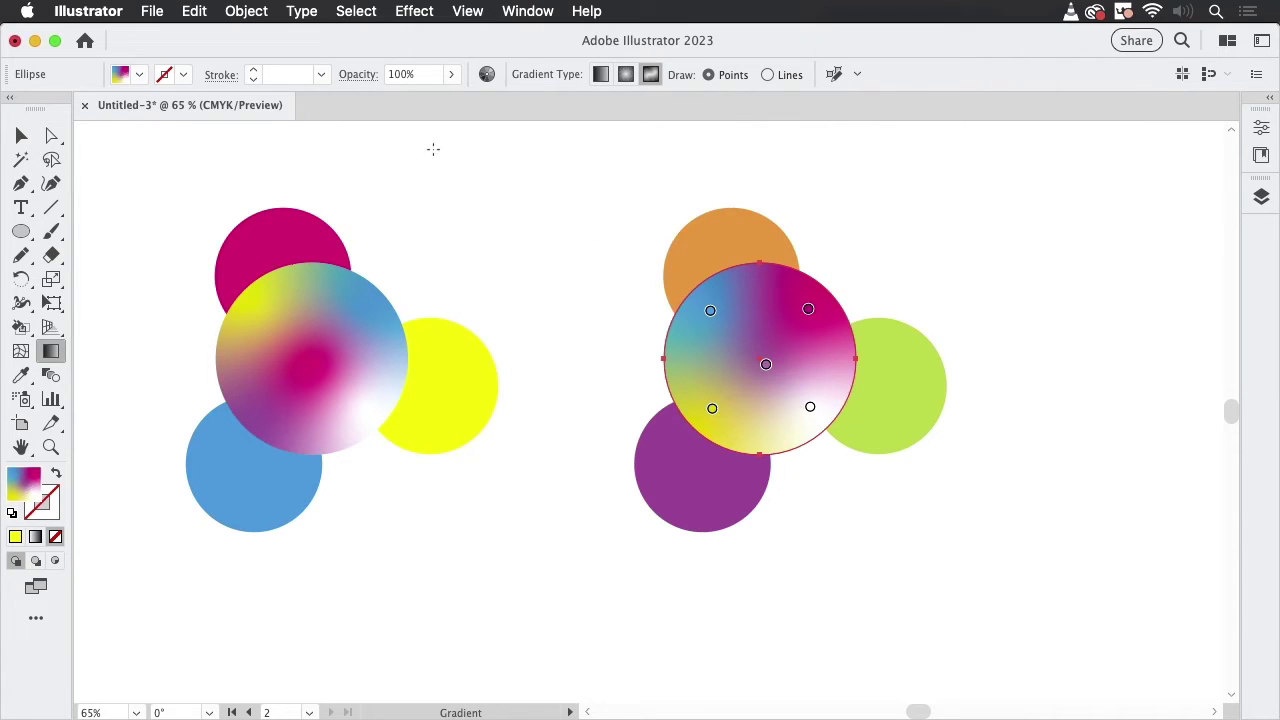
key("v")
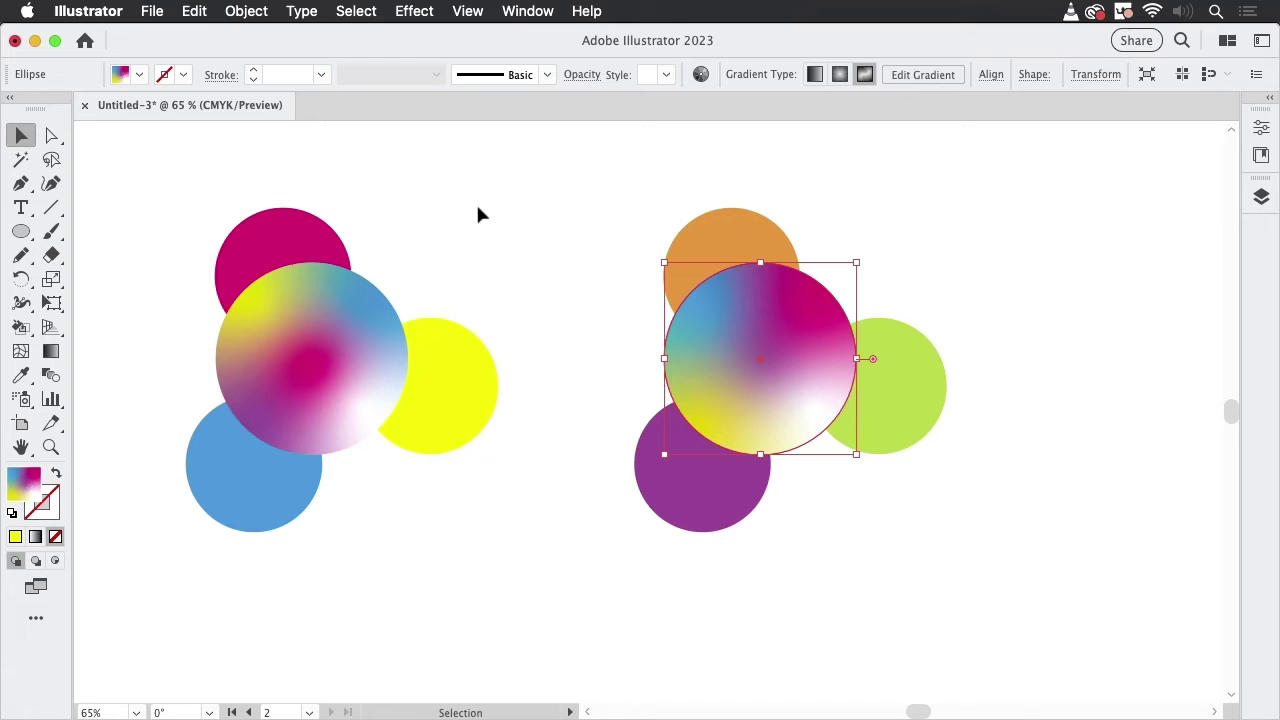
left_click(451, 214)
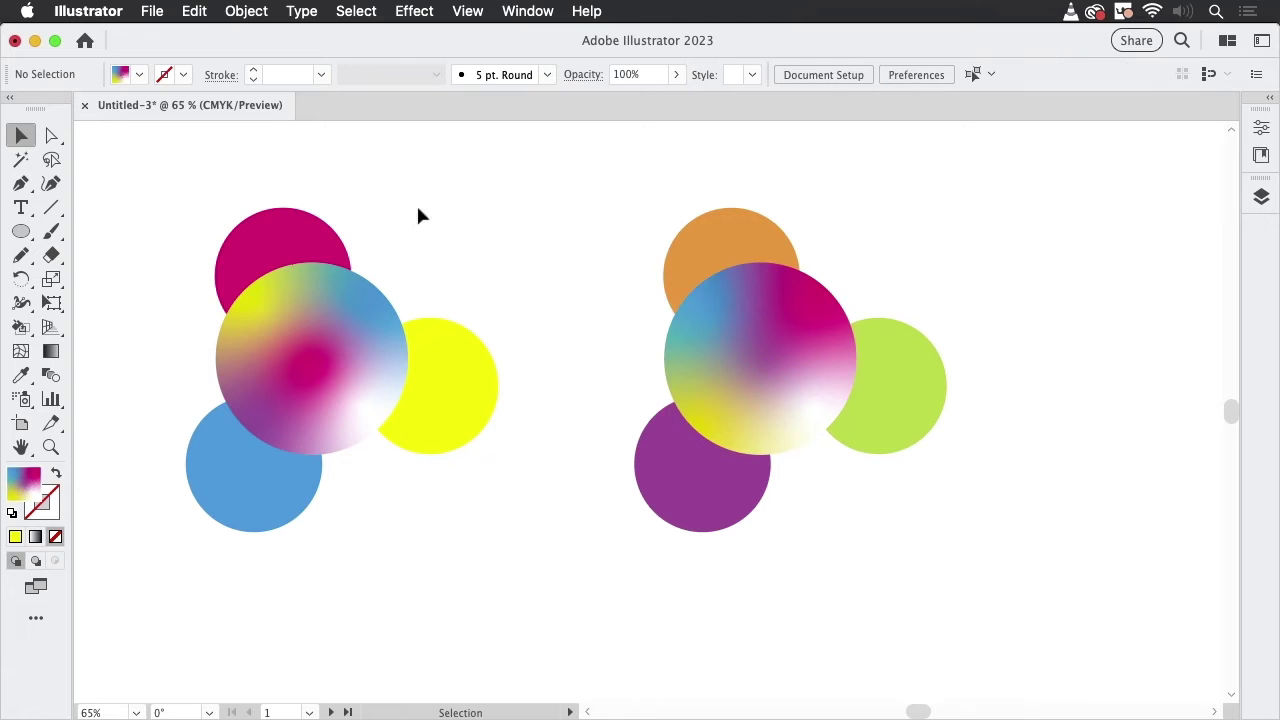
Uncheck Enable Content Aware Defaults in the General preferences
left_click(118, 12)
mouse_move(135, 68)
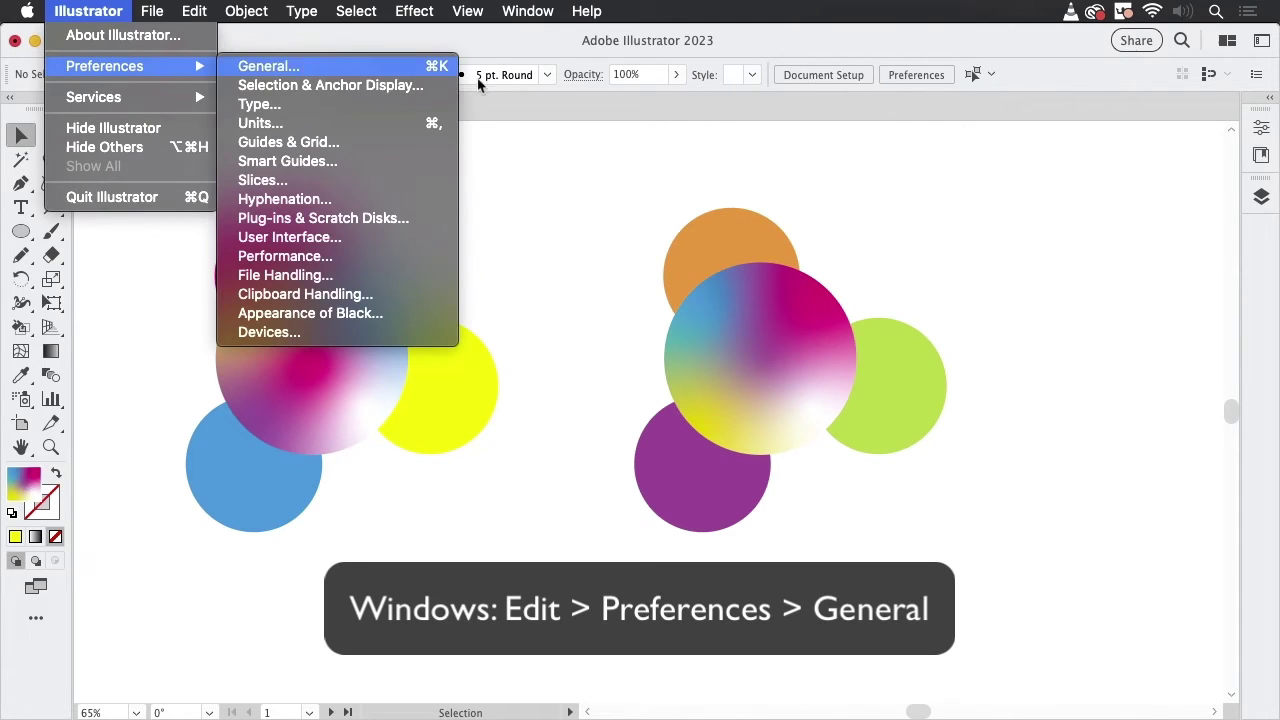
key("Return")
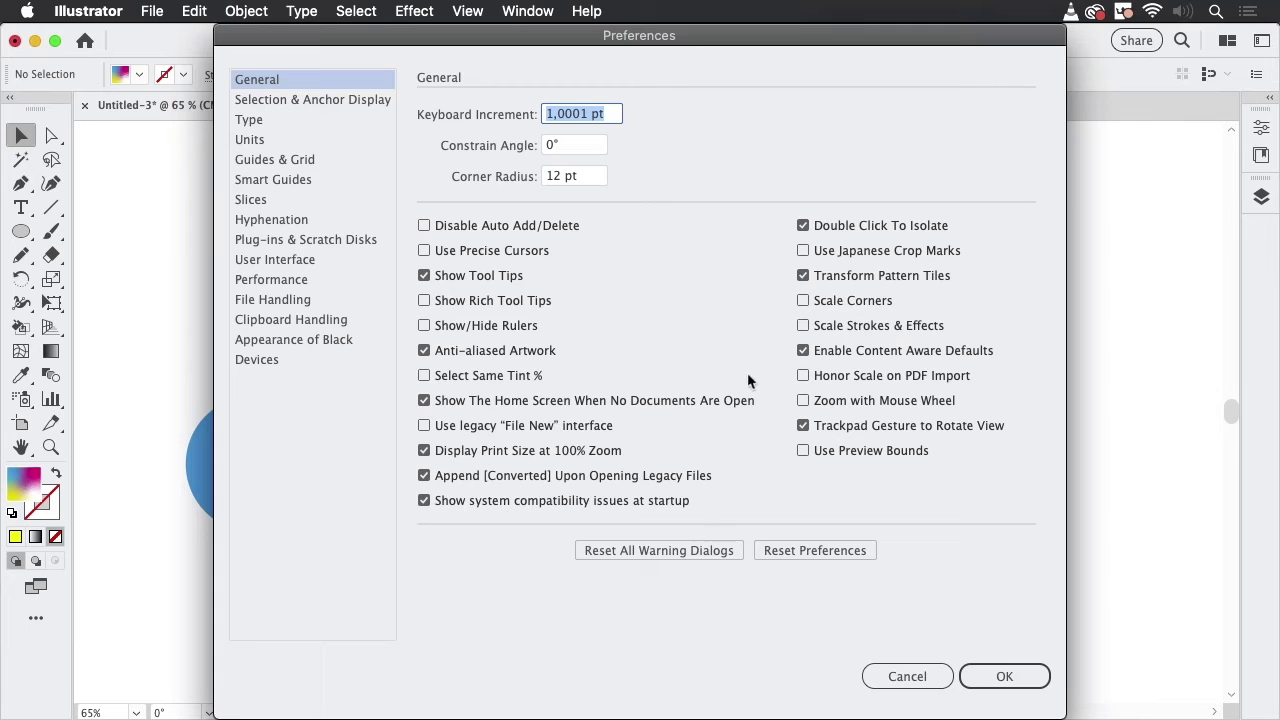
left_click(804, 352)
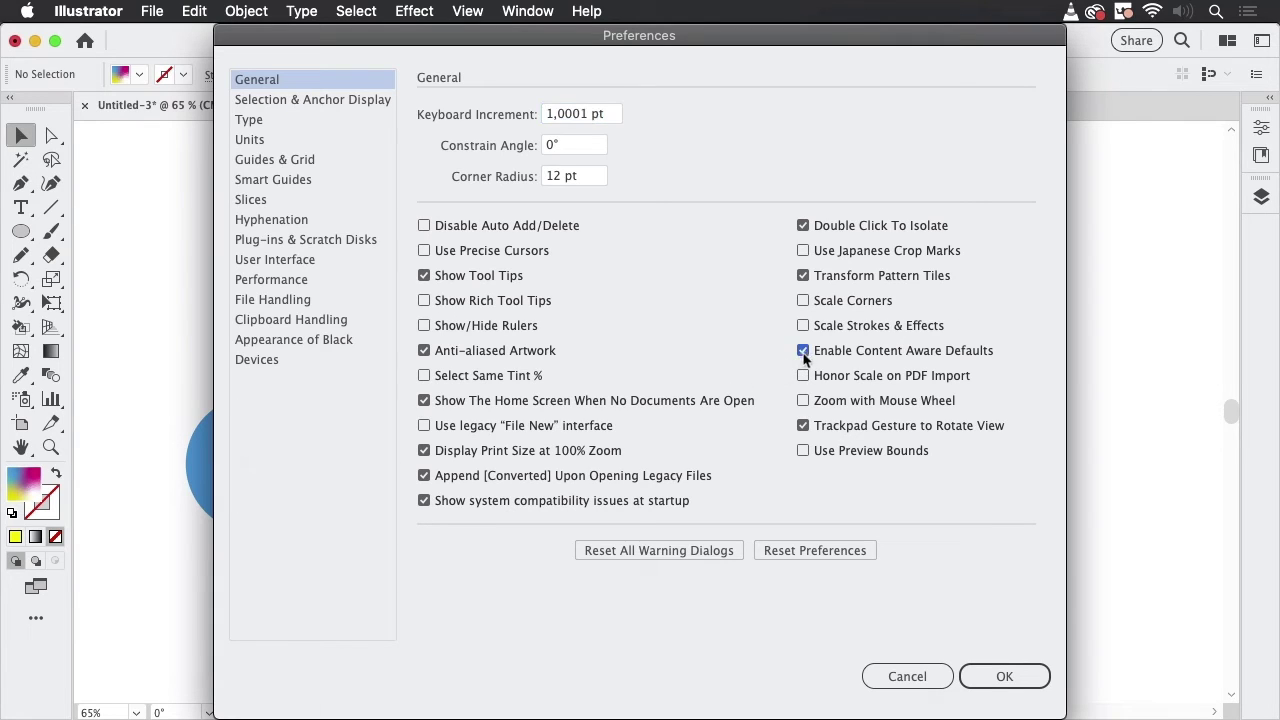
left_click(1020, 676)
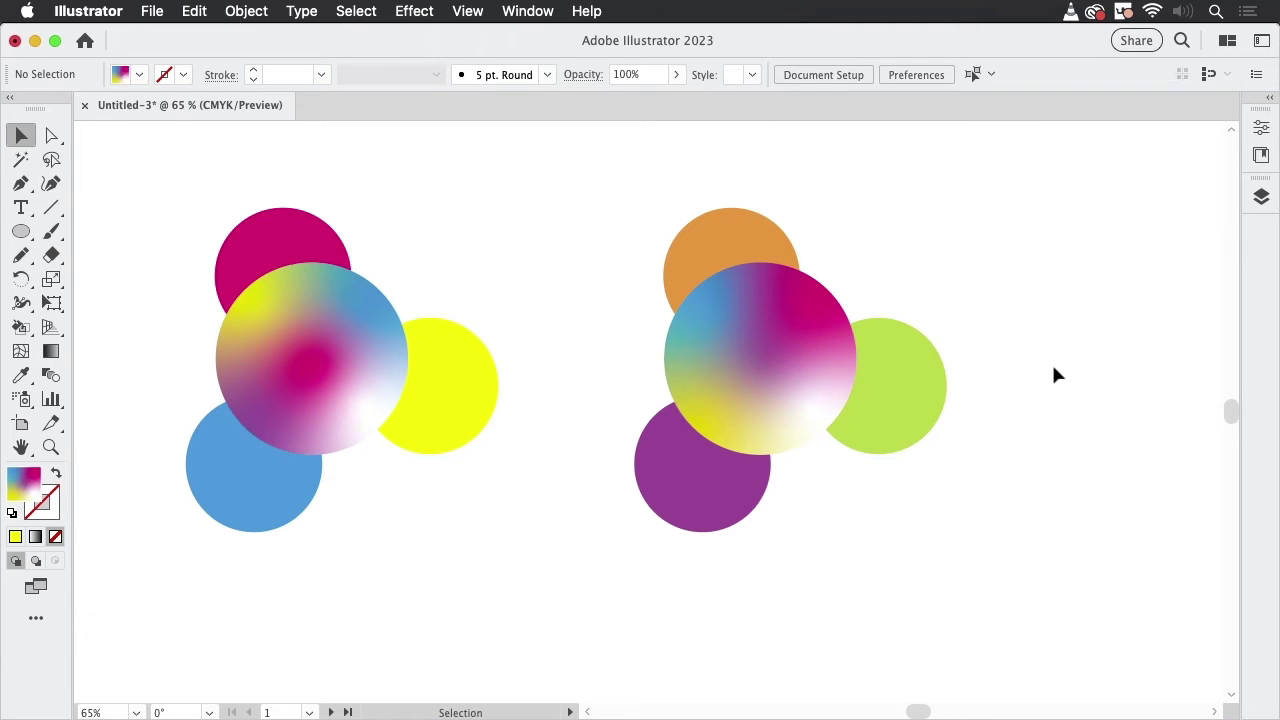
Undo the right circle's freeform gradient and yellow fill, leaving it plain white
key("a")
key("super+z")
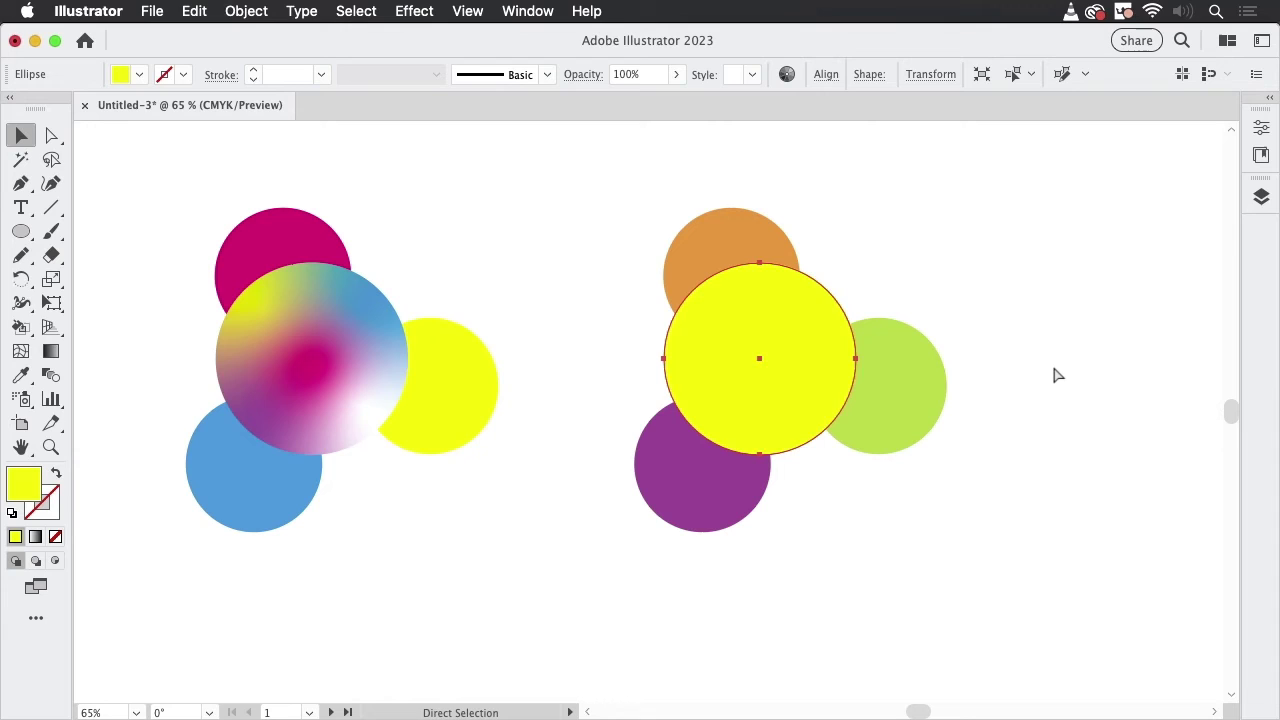
key("super+z")
key("v")
key("super+shift+a")
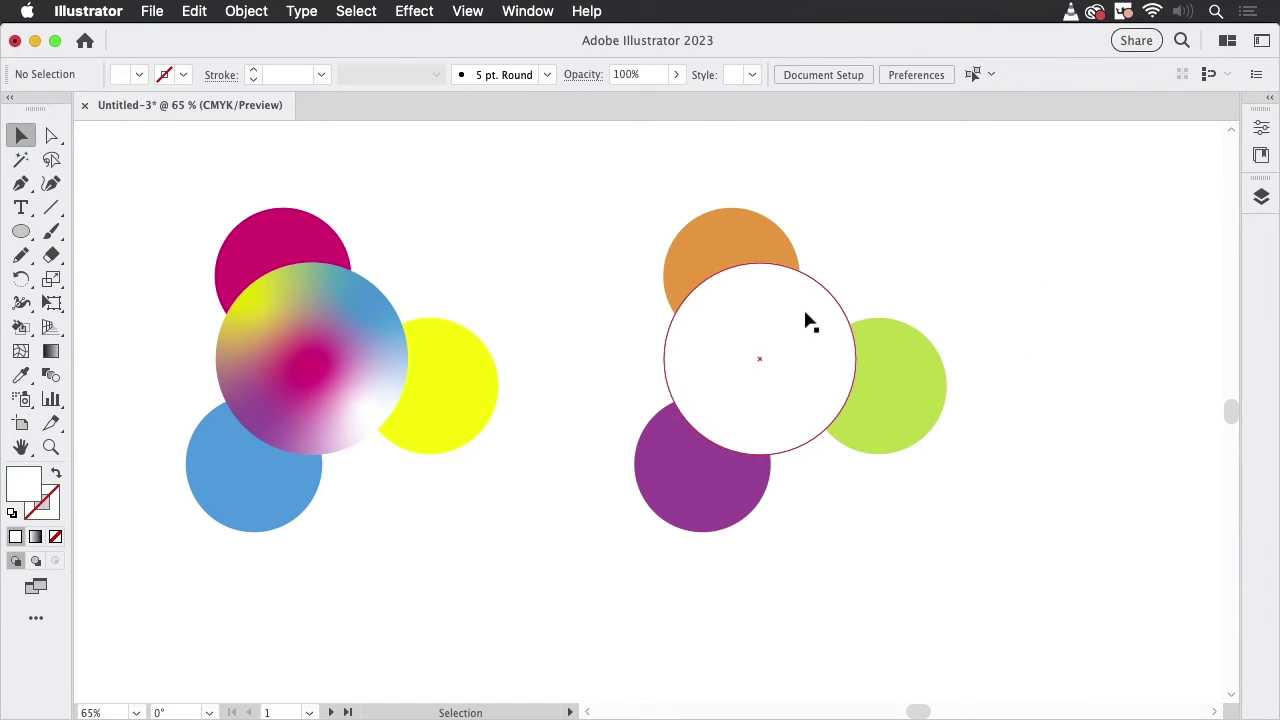
left_click(793, 315)
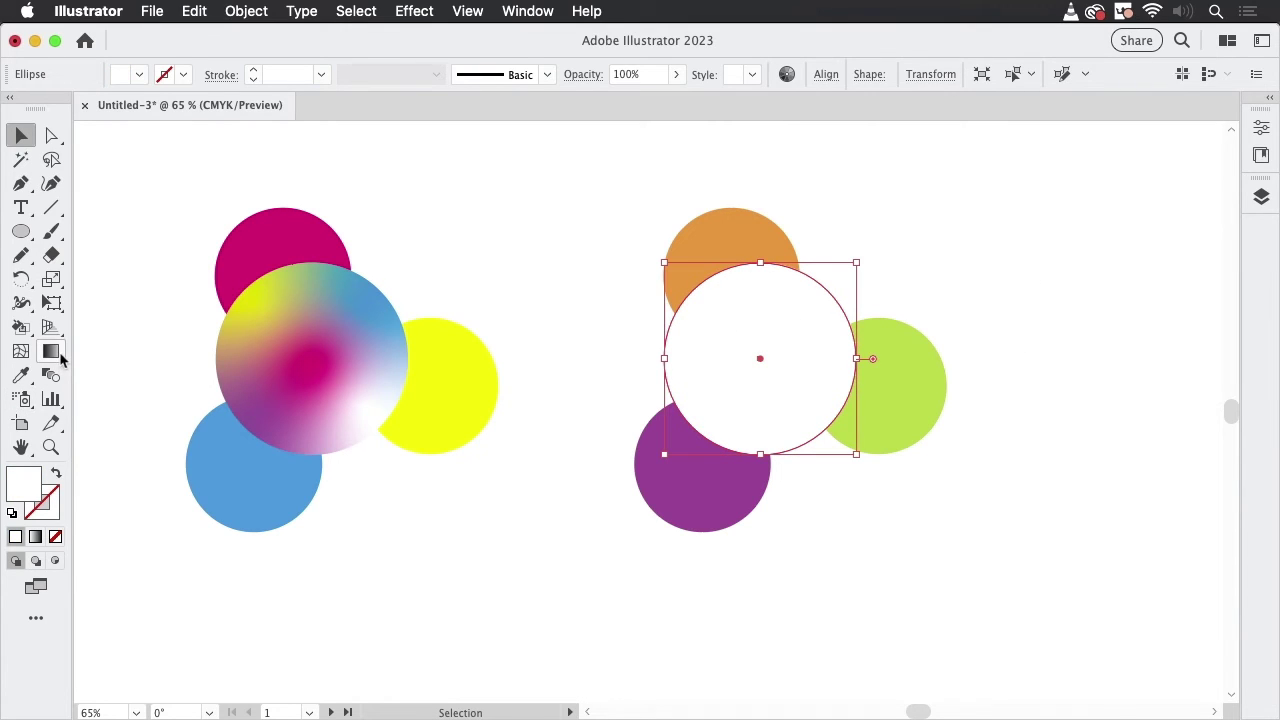
left_click(58, 353)
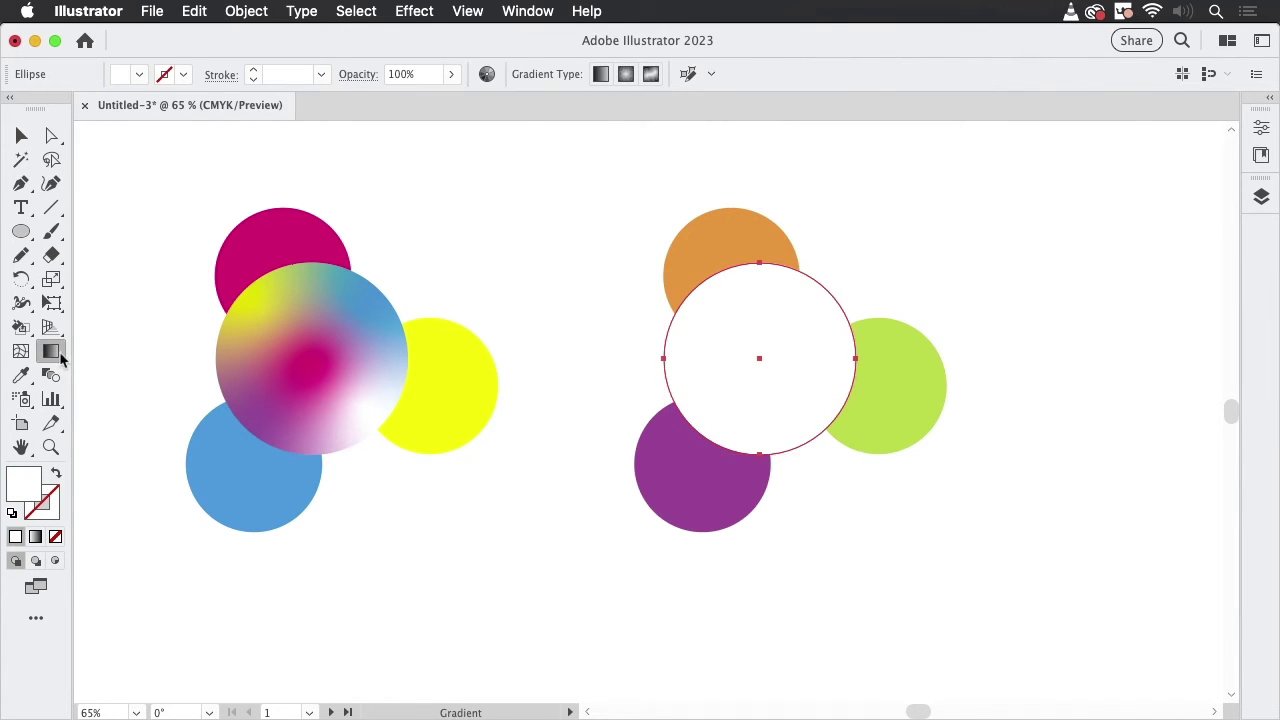
left_click(649, 76)
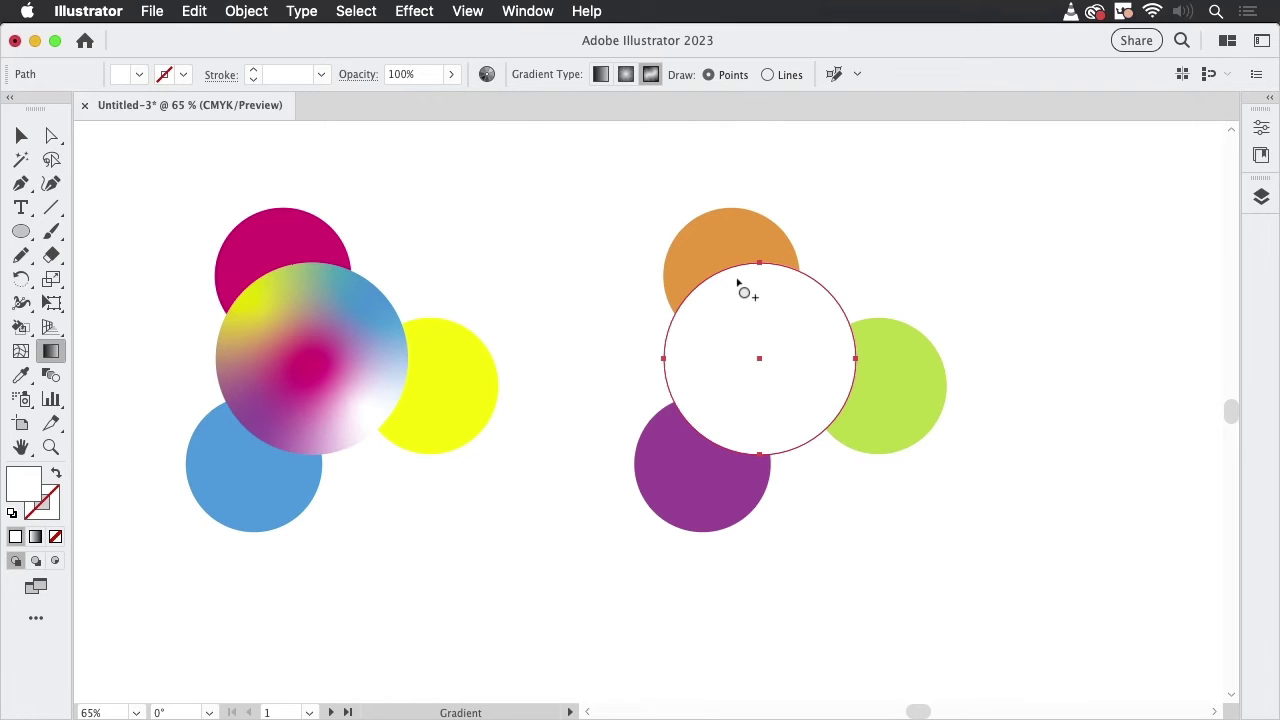
left_click(24, 137)
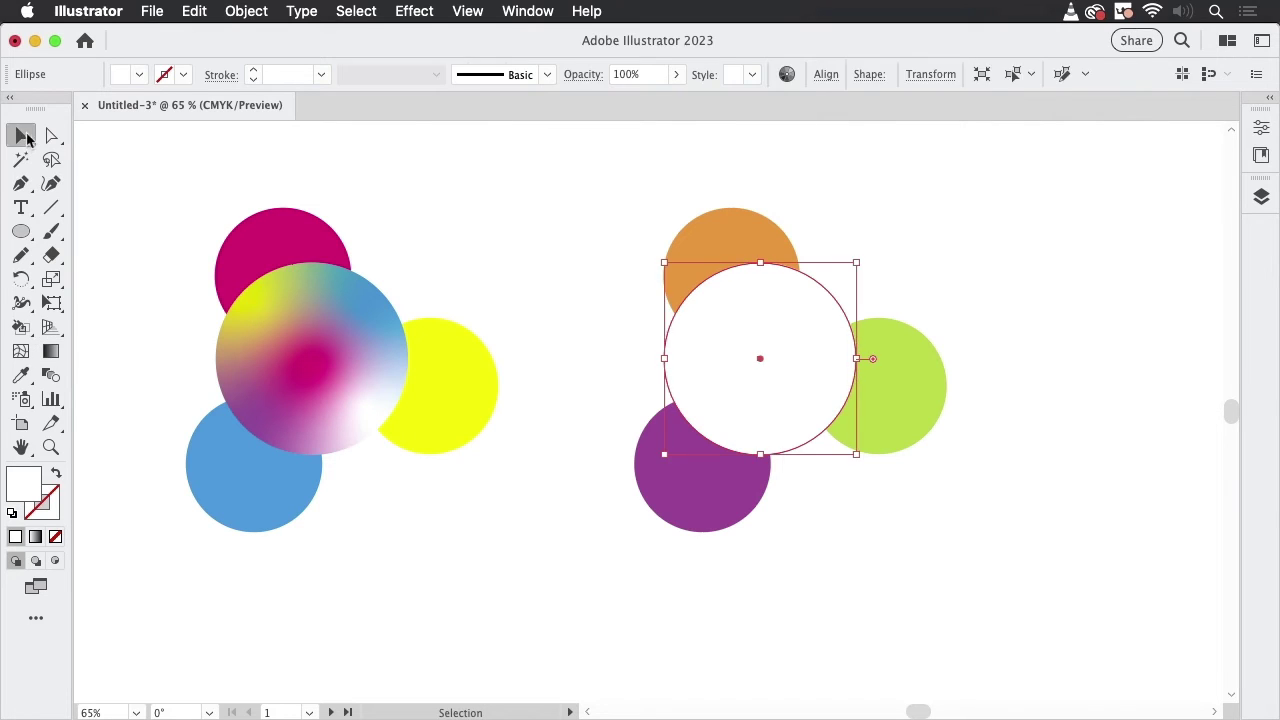
left_click(443, 266)
left_click_drag(443, 266, 738, 280)
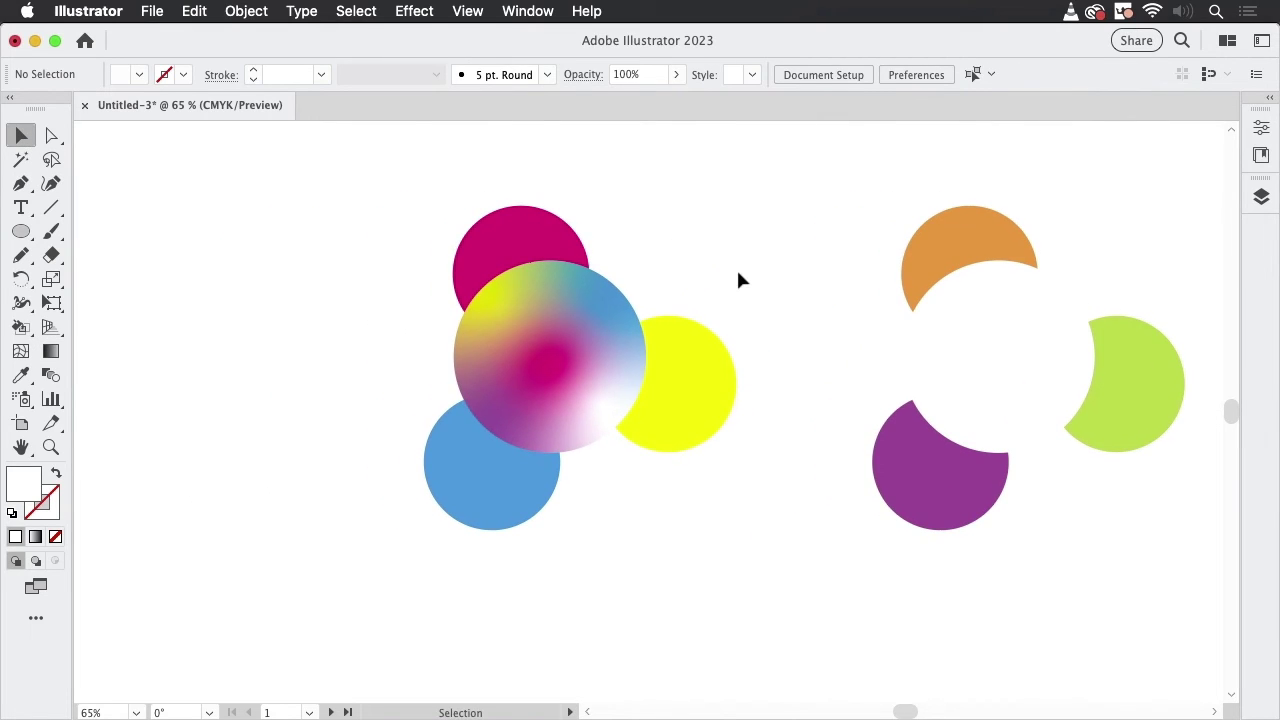
left_click(608, 360)
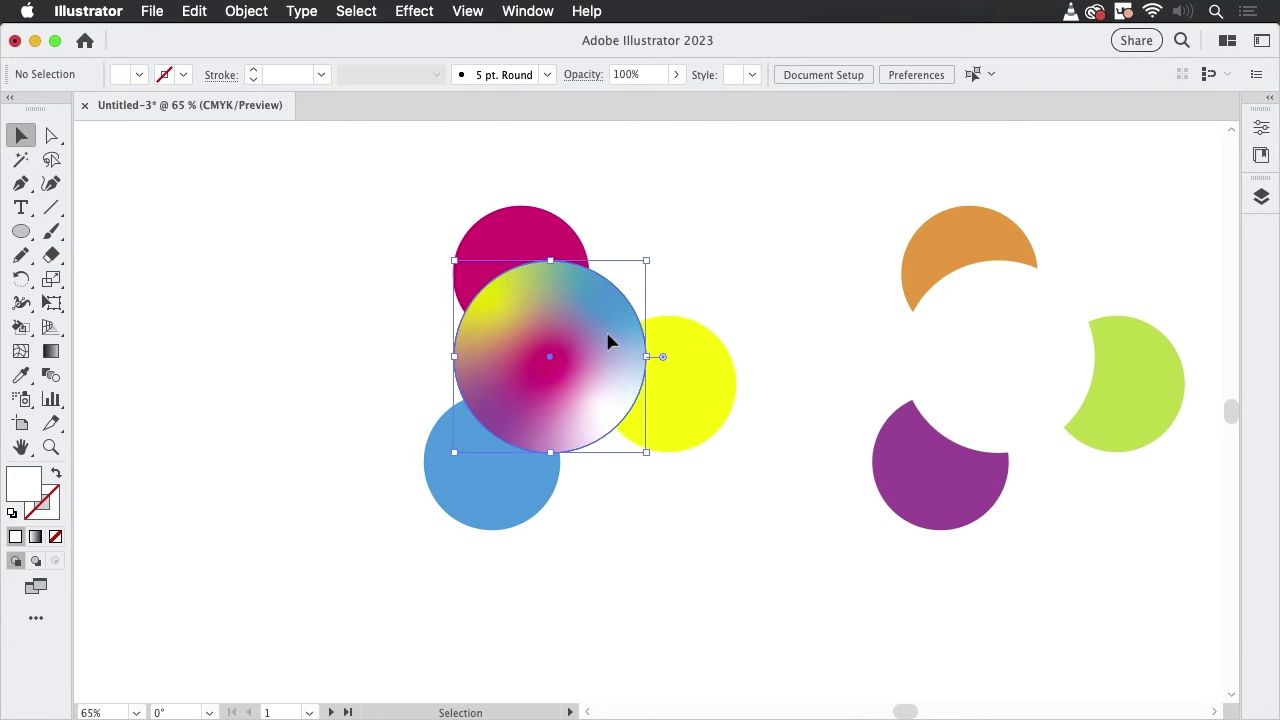
left_click(58, 352)
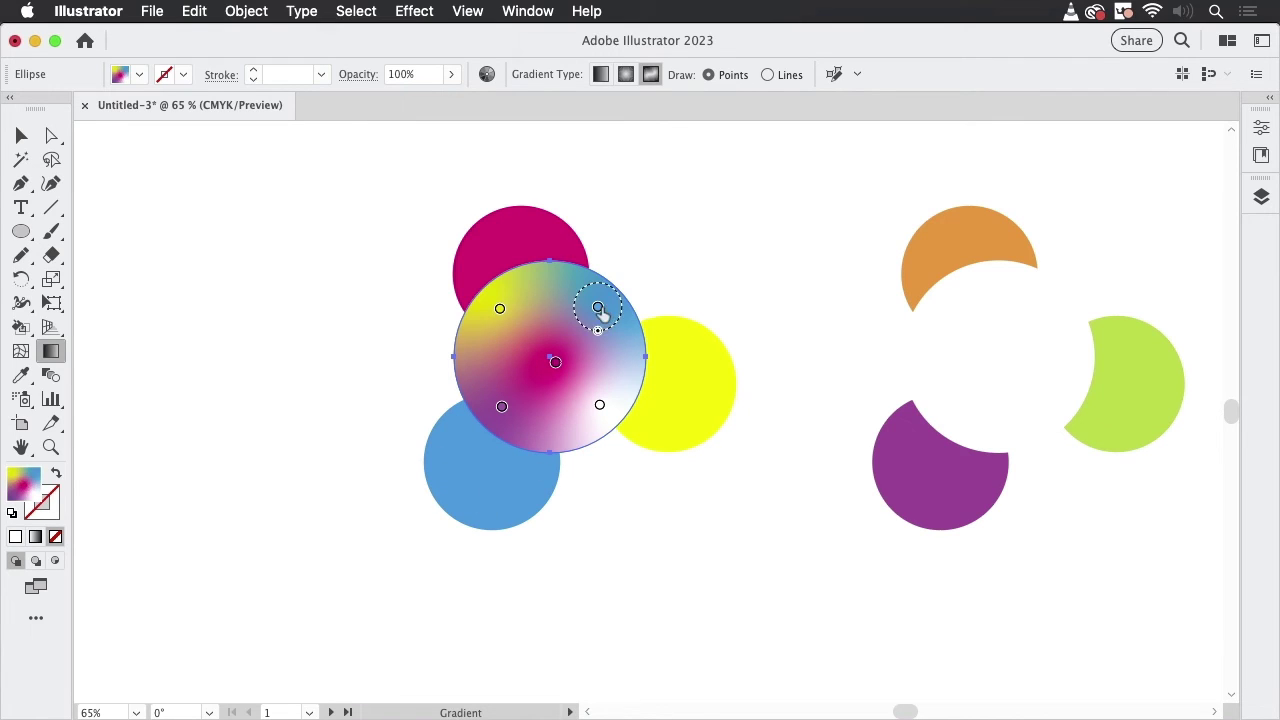
left_click(598, 309)
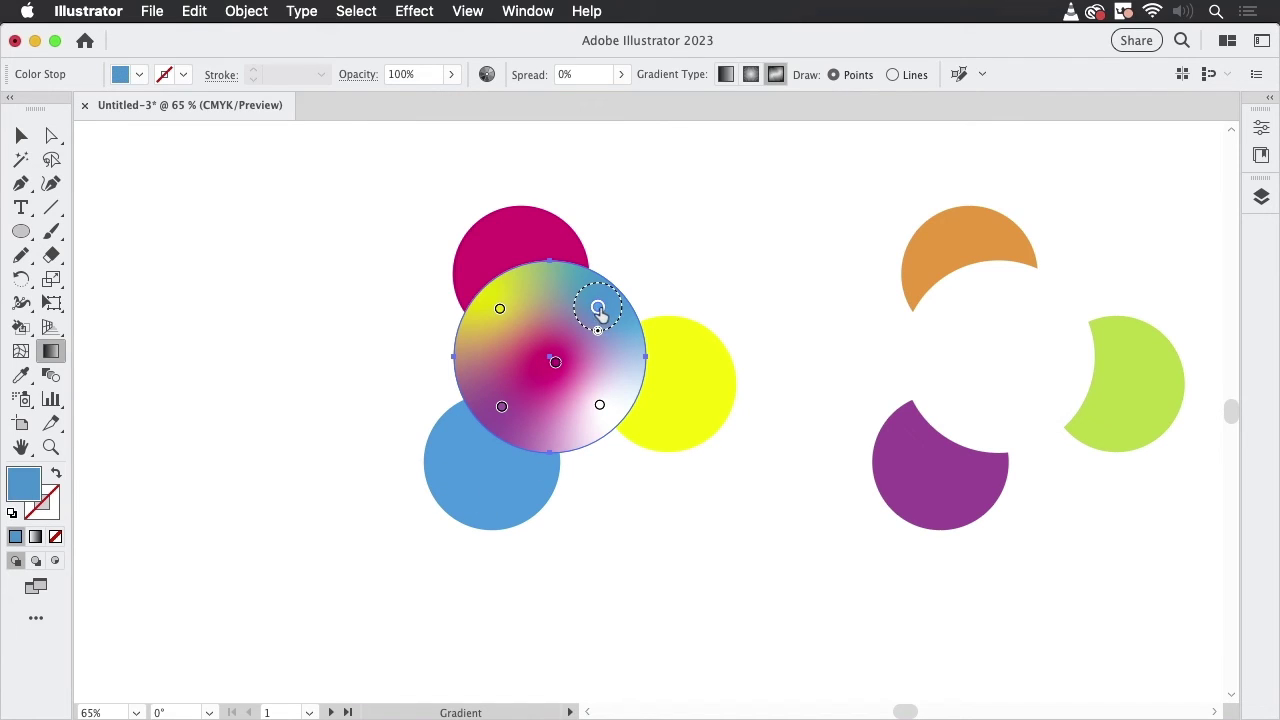
double_click(598, 309)
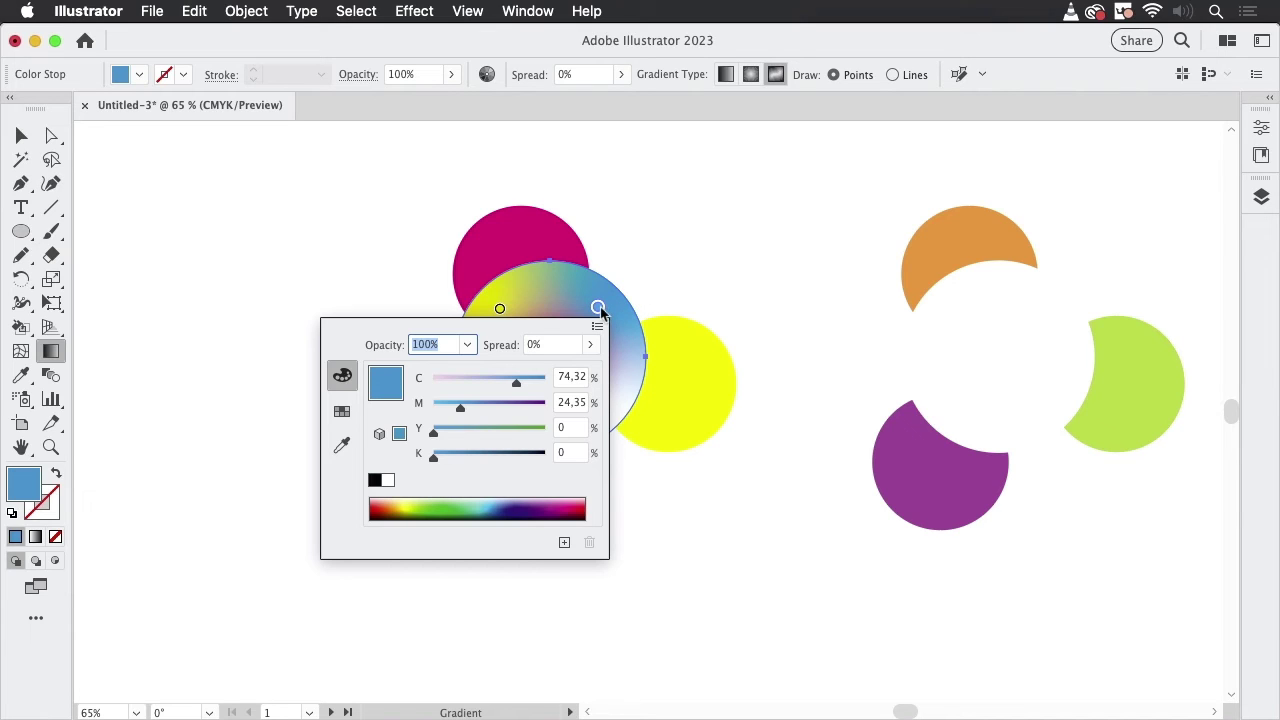
key("v")
Deselect the artwork and confirm Enable Content Aware Defaults is still checked in General preferences (Cmd+K)
left_click(342, 200)
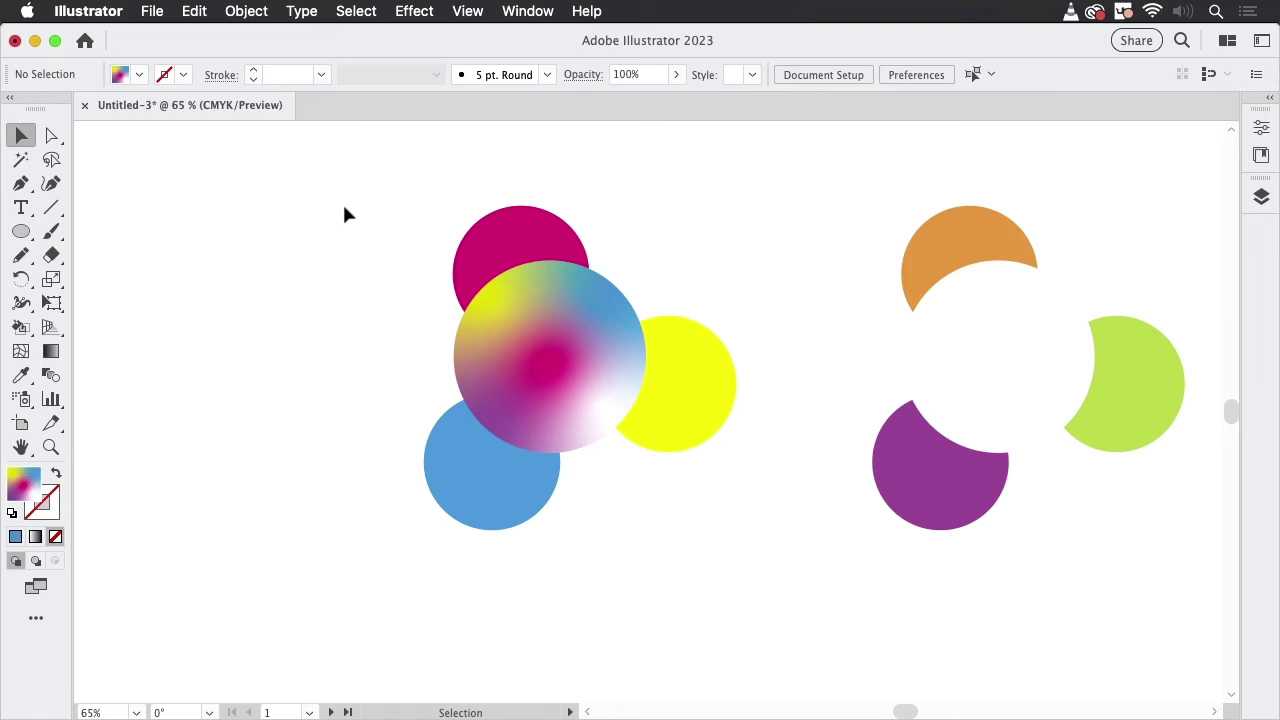
key("a")
key("super+k")
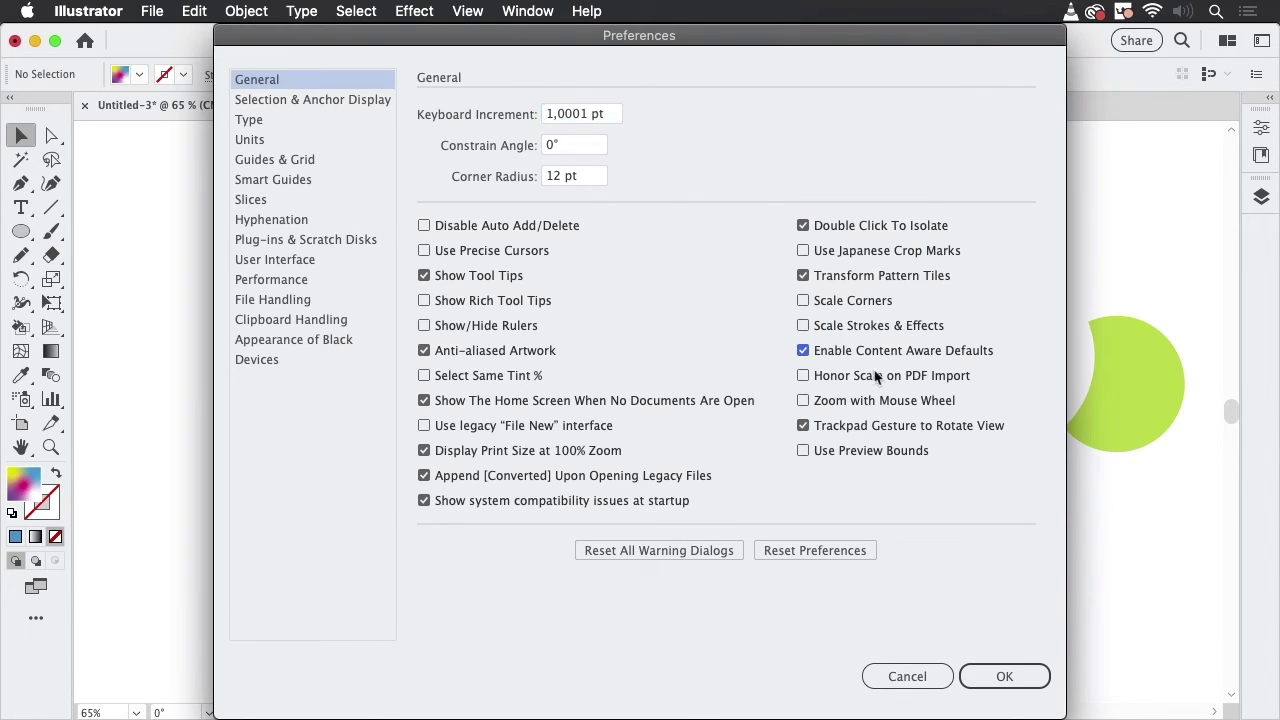
left_click(1004, 676)
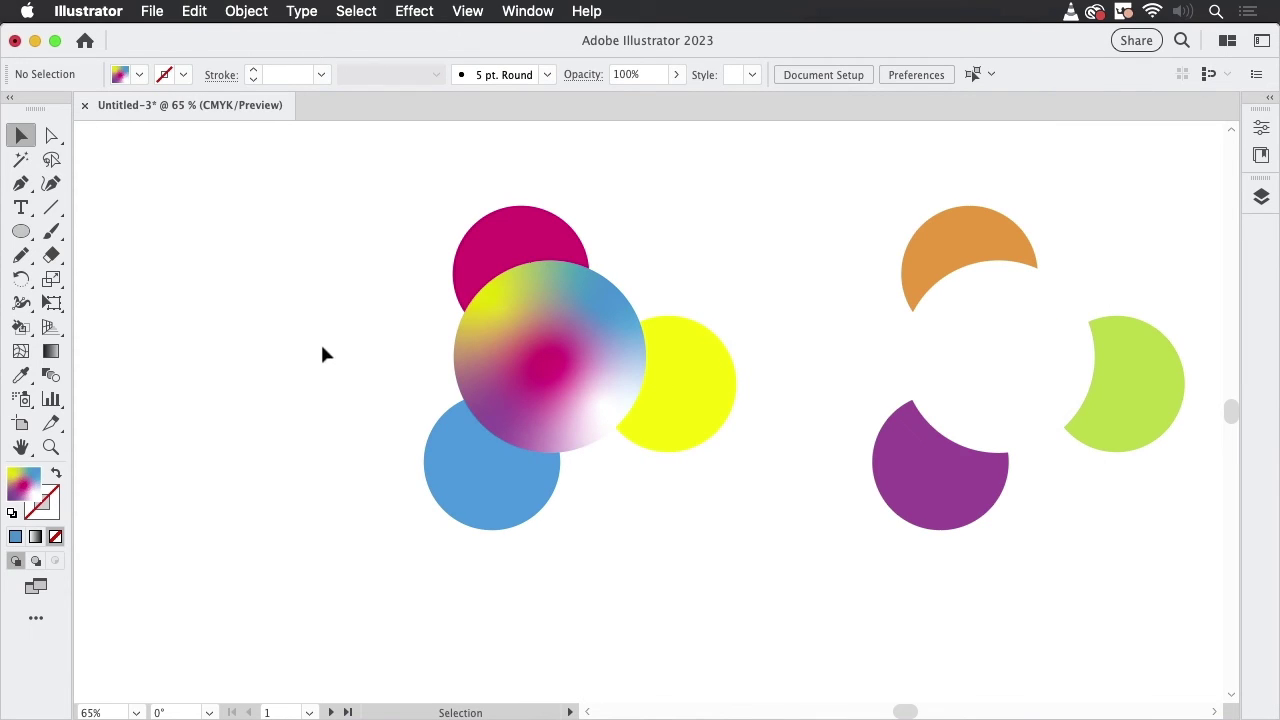
left_click_drag(248, 263, 256, 263)
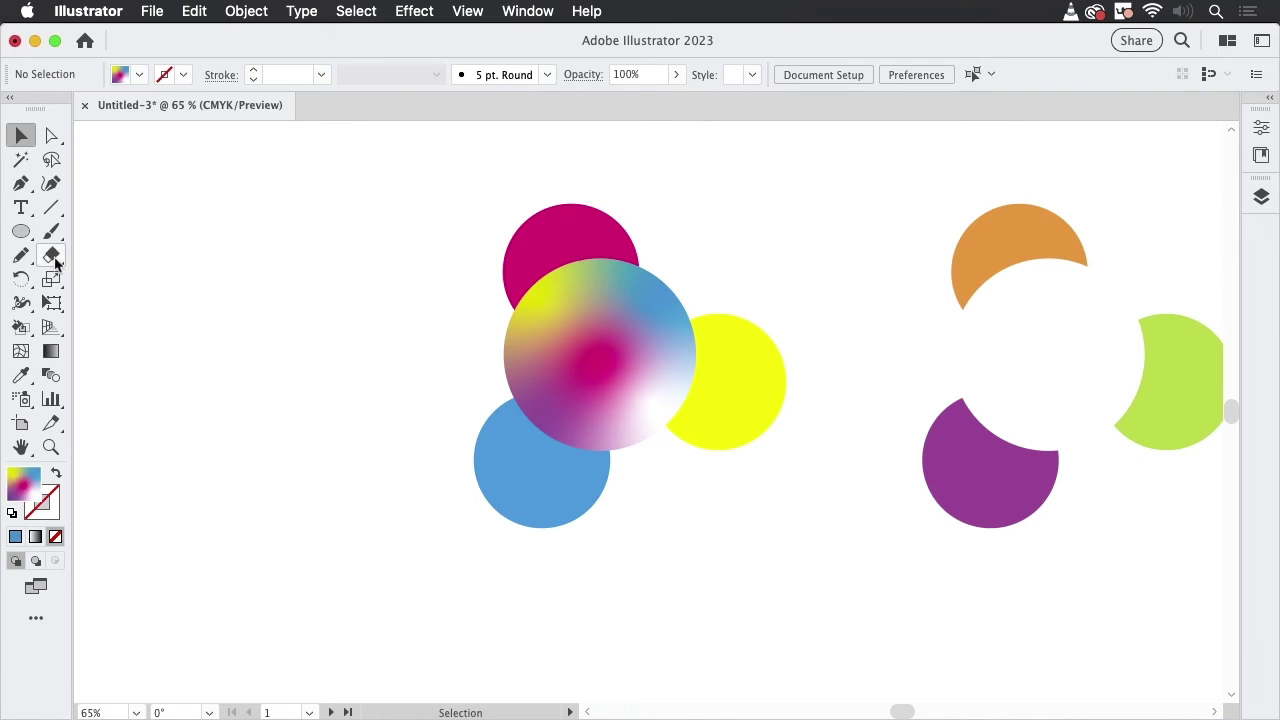
left_click(21, 231)
Draw a tall thin rectangle, about 31 by 391 pt, left of the circles and fill it blue
left_click(103, 240)
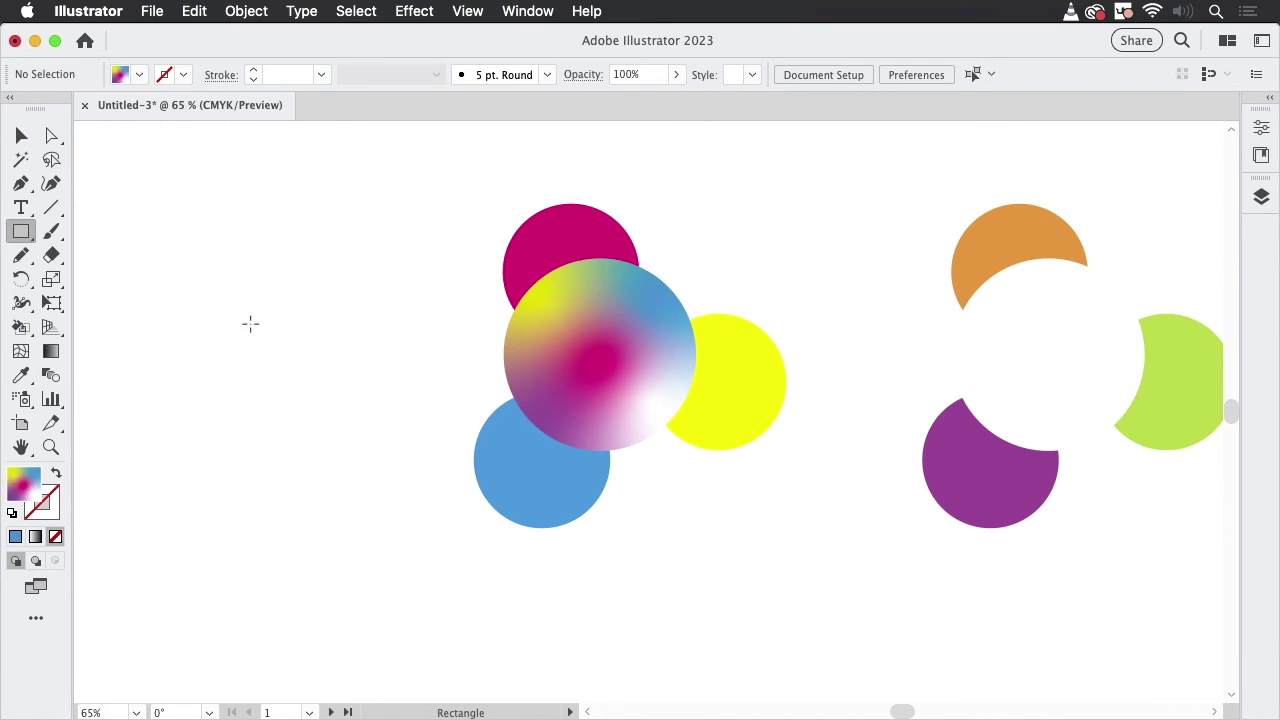
left_click_drag(202, 280, 222, 532)
key("v")
left_click(135, 77)
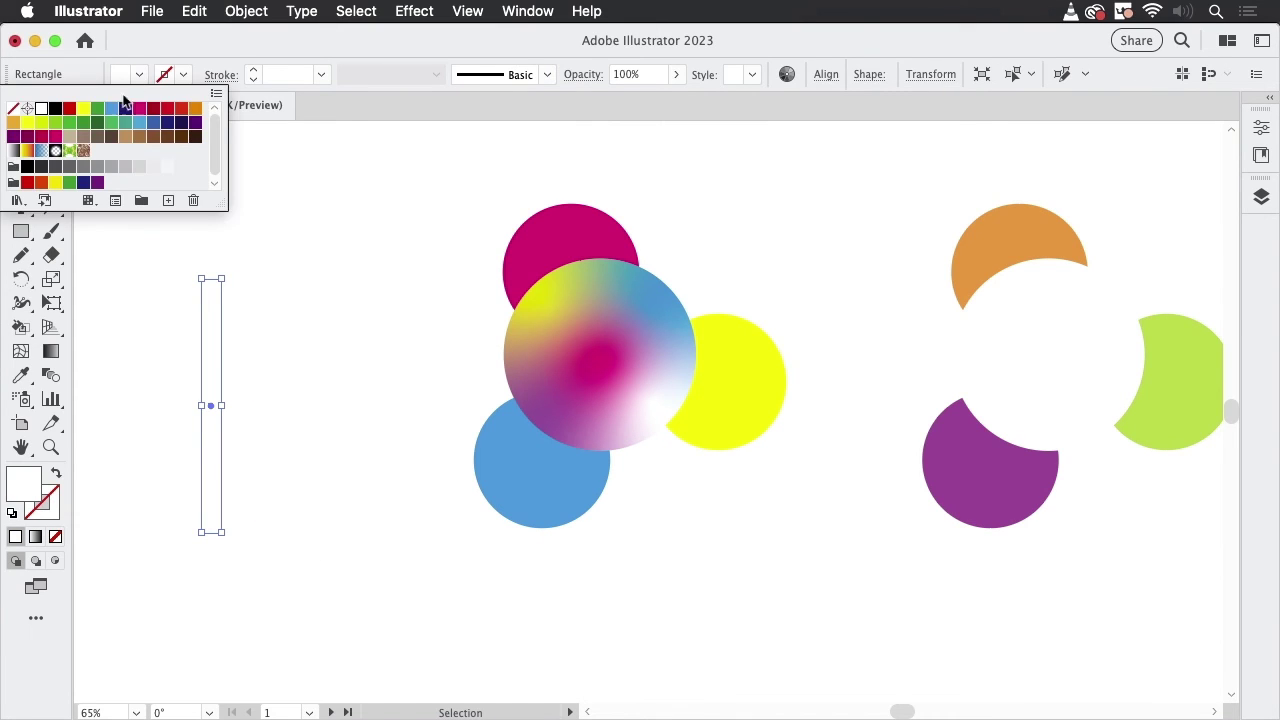
left_click(123, 99)
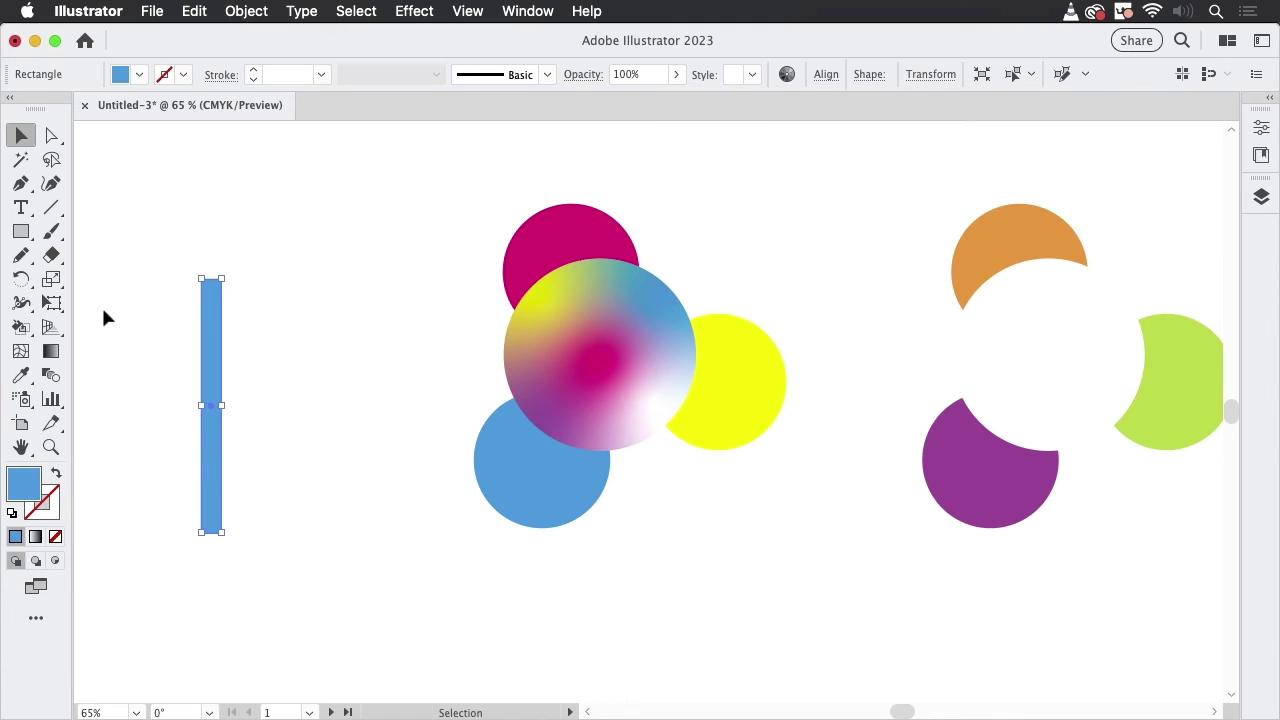
left_click(52, 303)
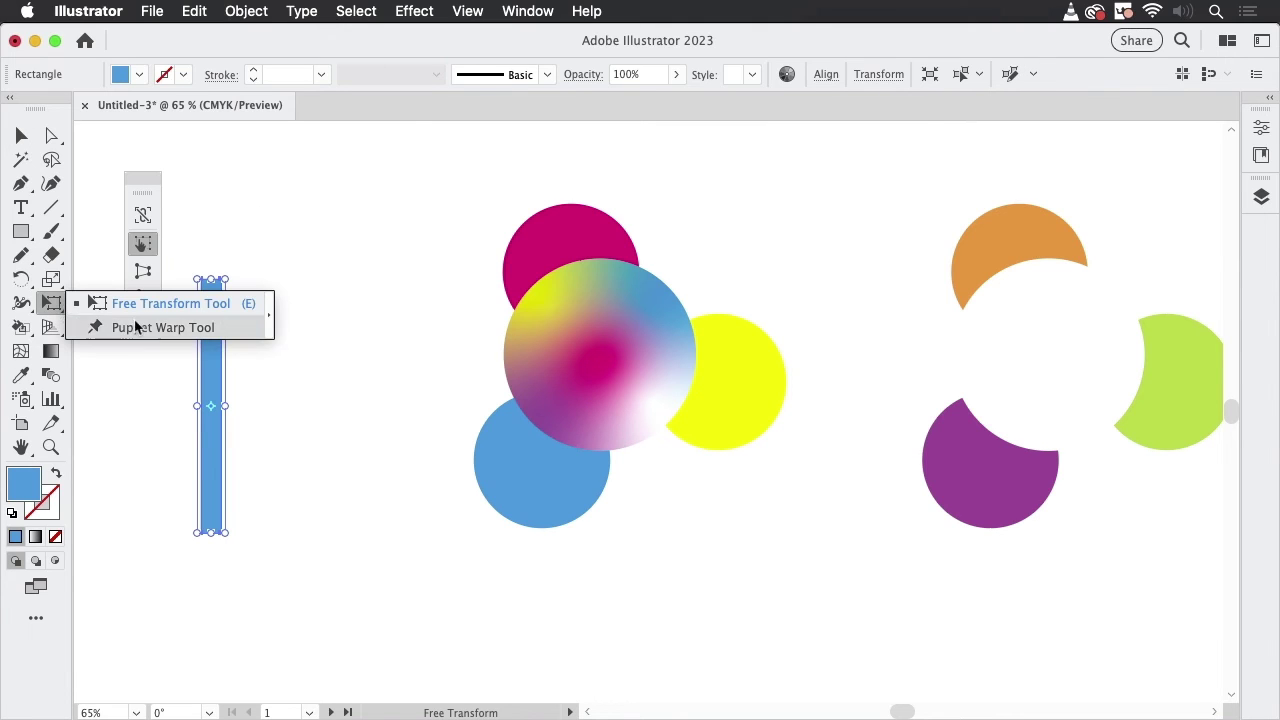
Start Puppet Warp on the blue rectangle to see its automatic pins, then exit without warping
left_click(135, 327)
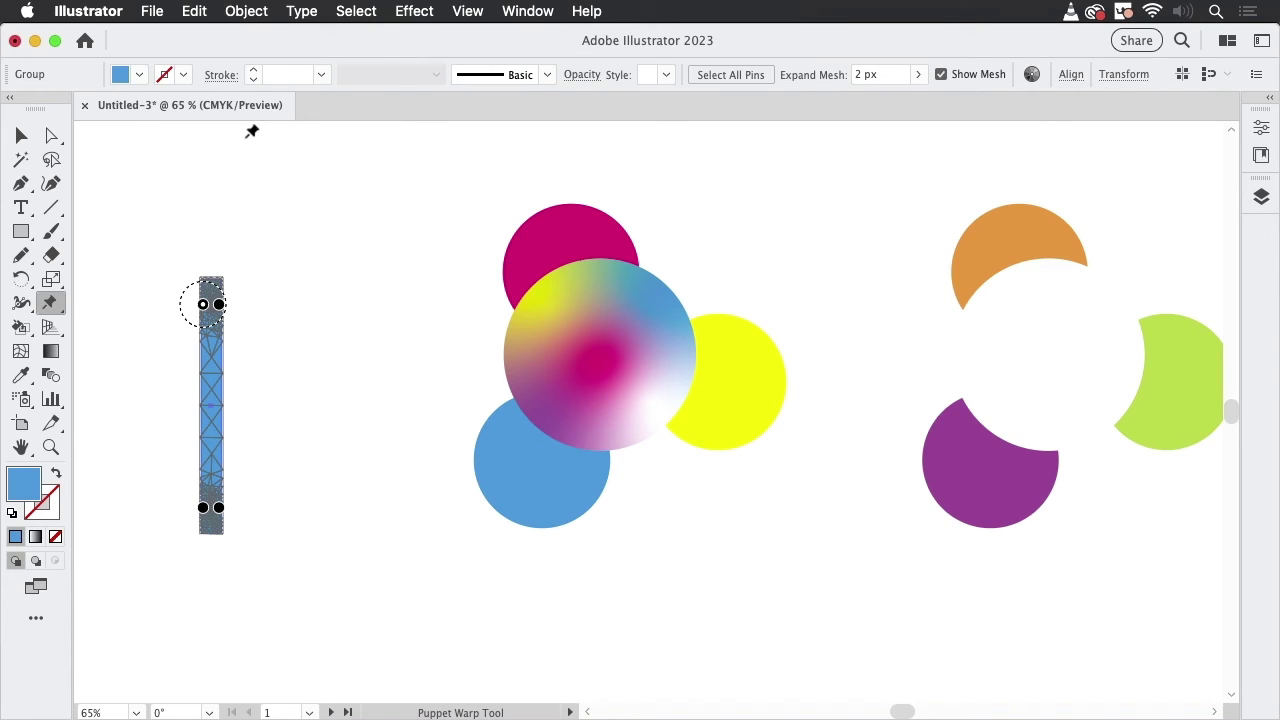
key("Return")
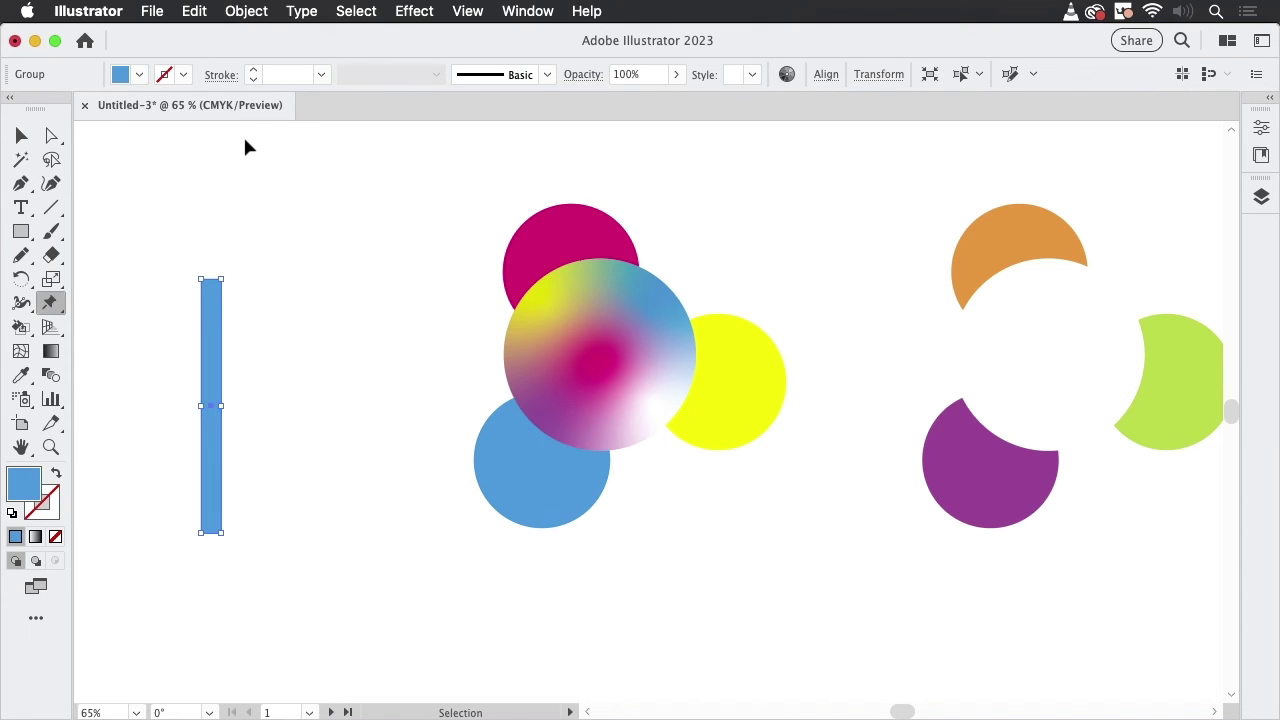
left_click(21, 135)
key("super")
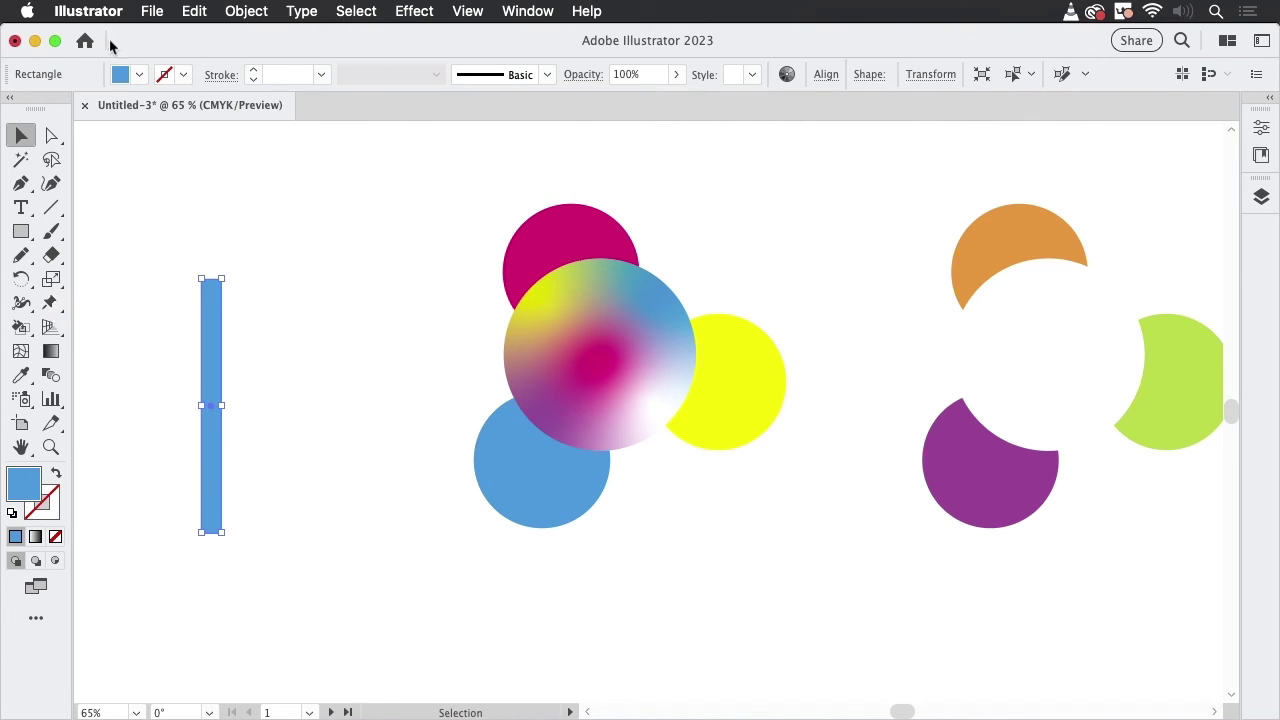
Uncheck Enable Content Aware Defaults in General preferences (Cmd+K)
key("super+k")
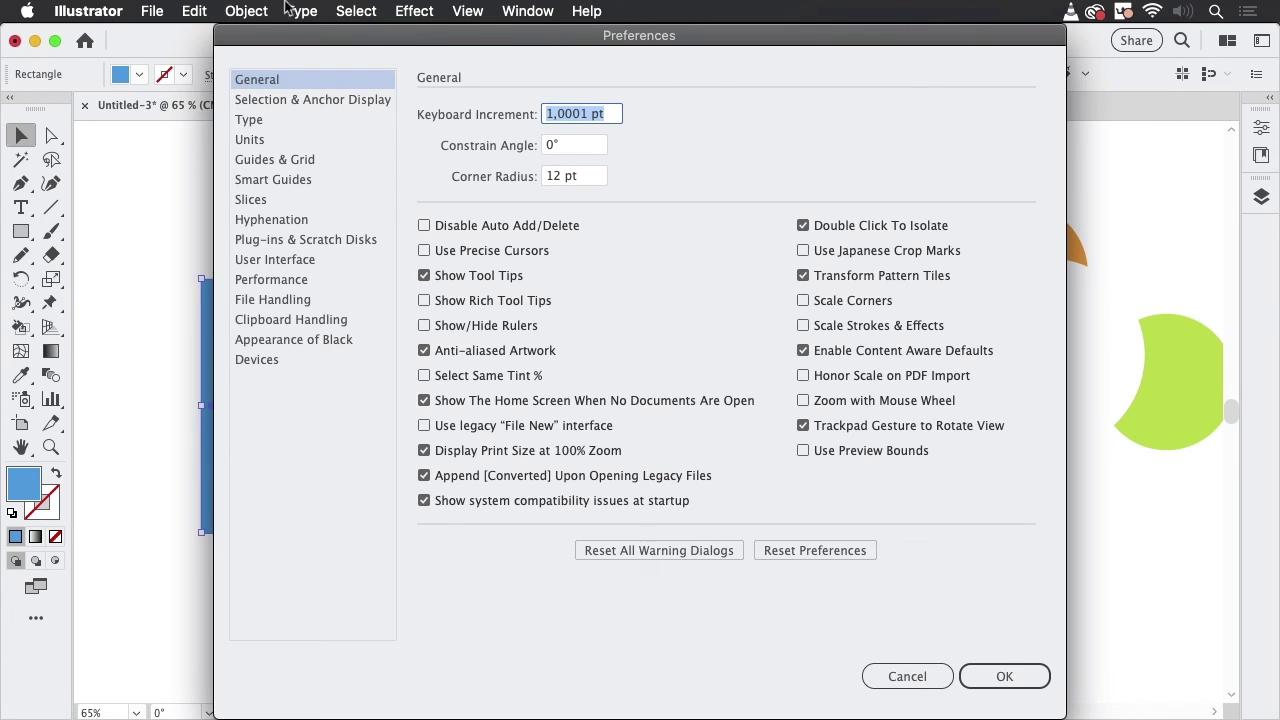
left_click(803, 350)
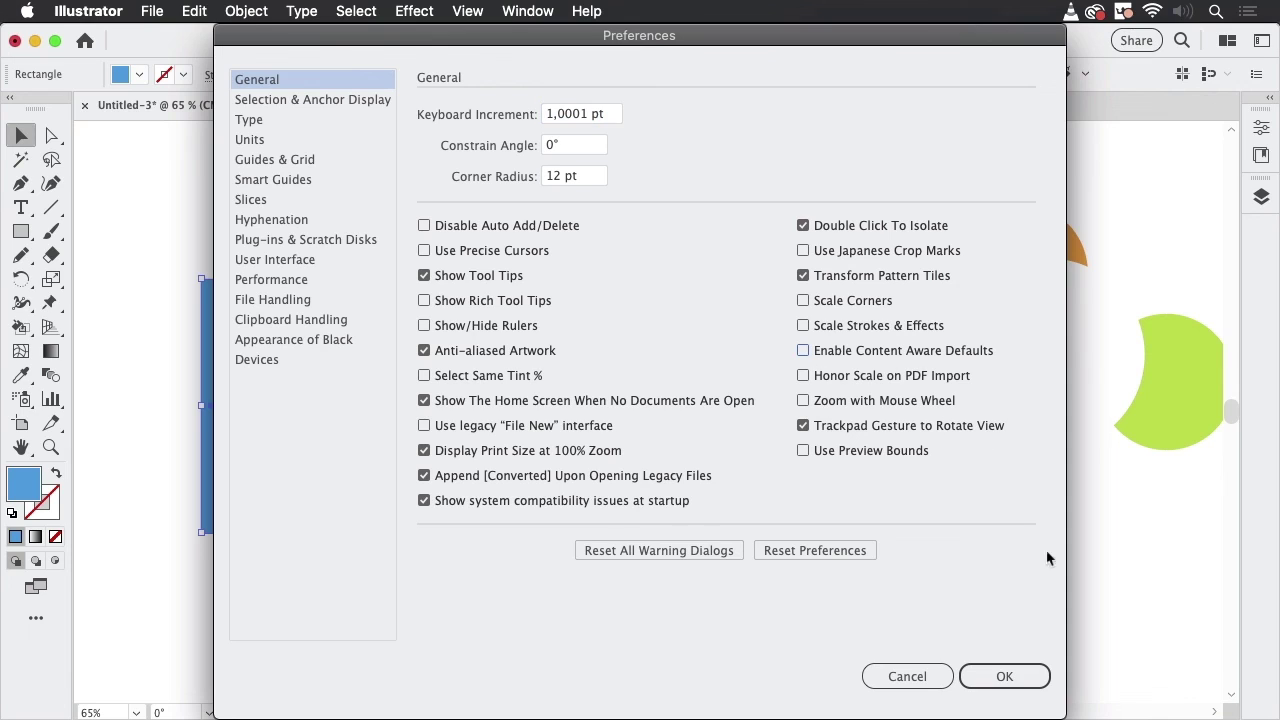
left_click(1004, 676)
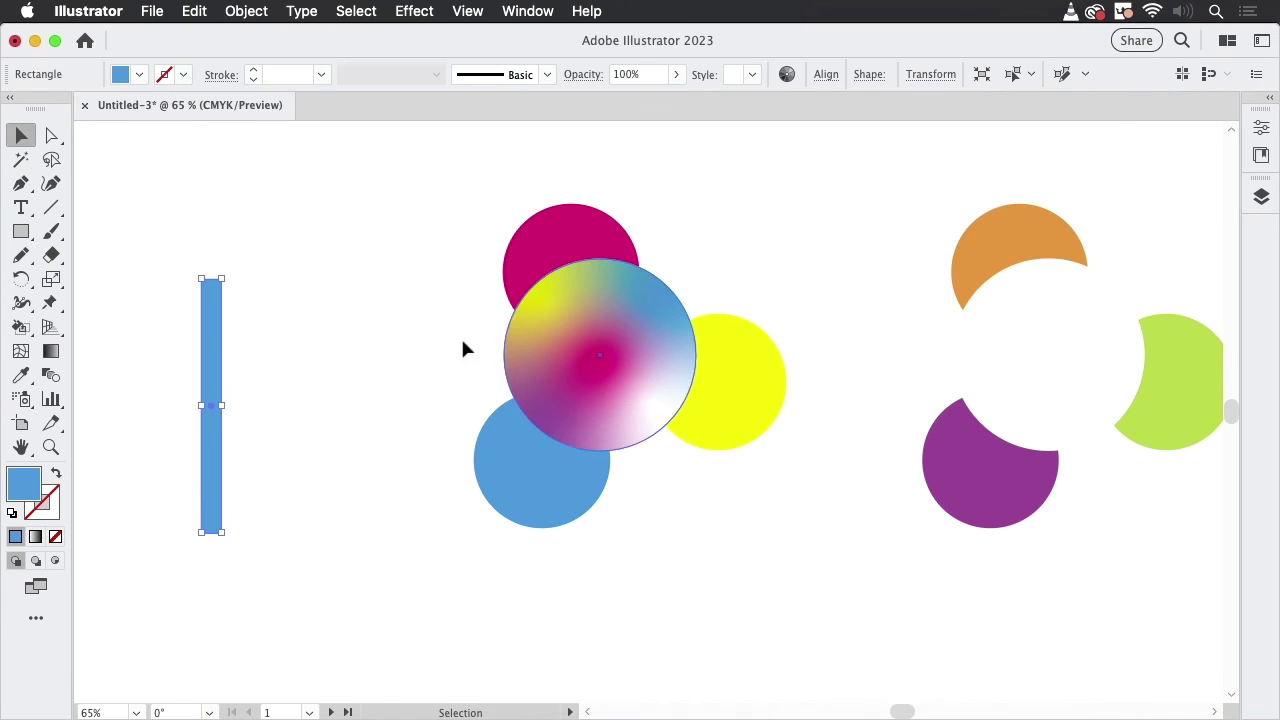
Apply Puppet Warp to the blue rectangle again, now with no automatic pins or mesh
left_click(52, 305)
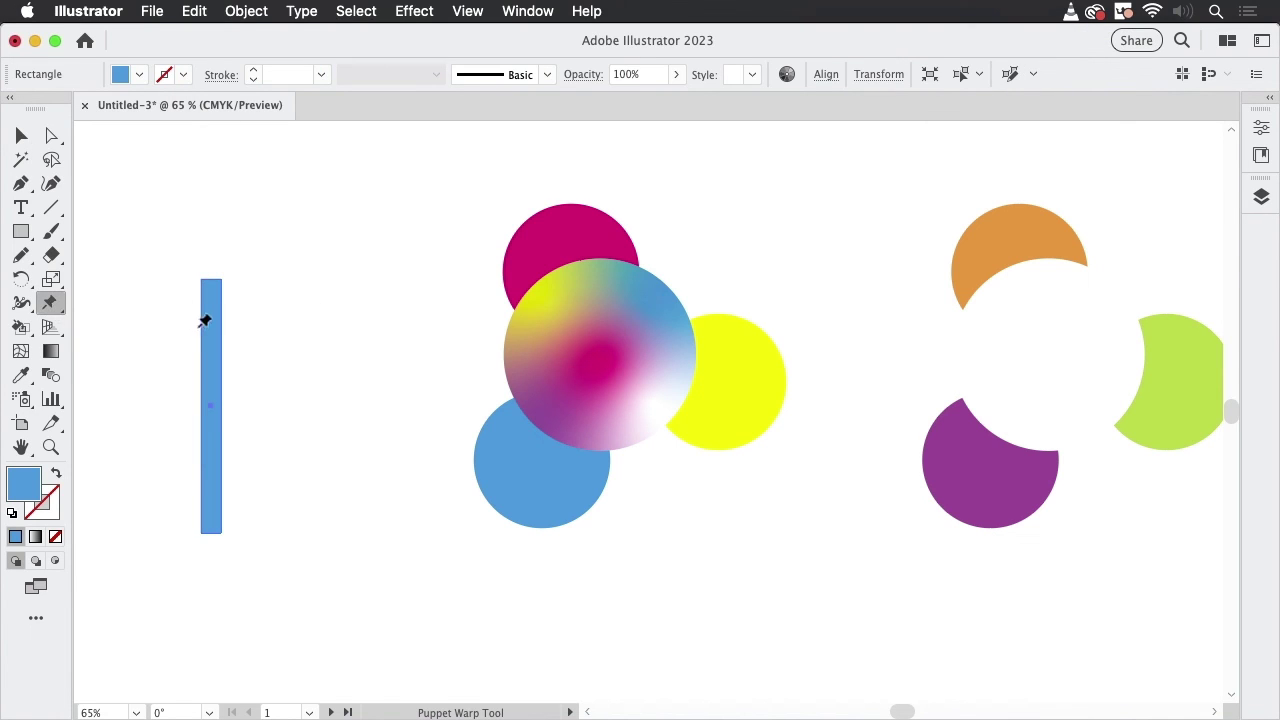
left_click(212, 318)
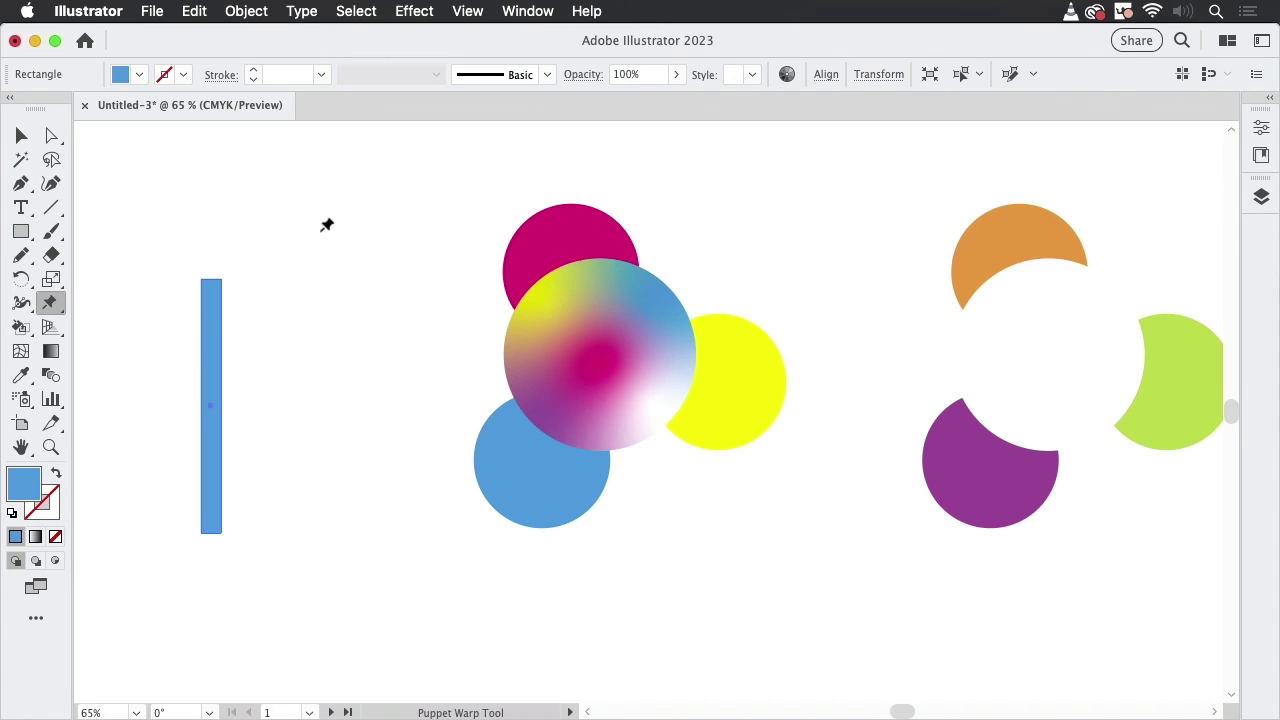